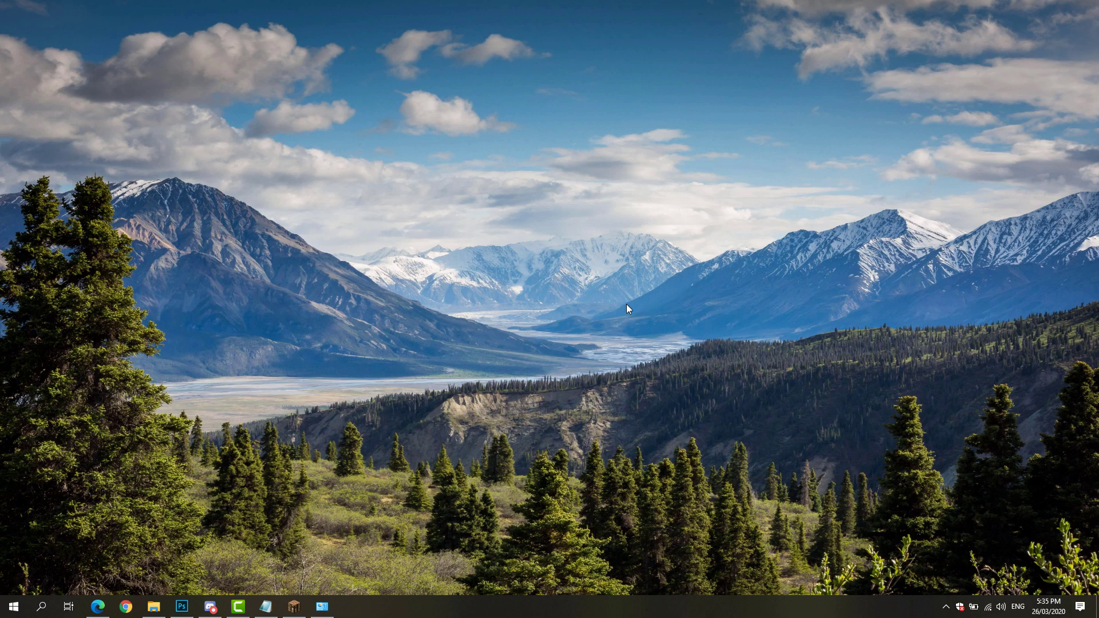
# Sign in to ZeroTier Central at my.zerotier.com with the account email and password
pyautogui.click(98, 606)
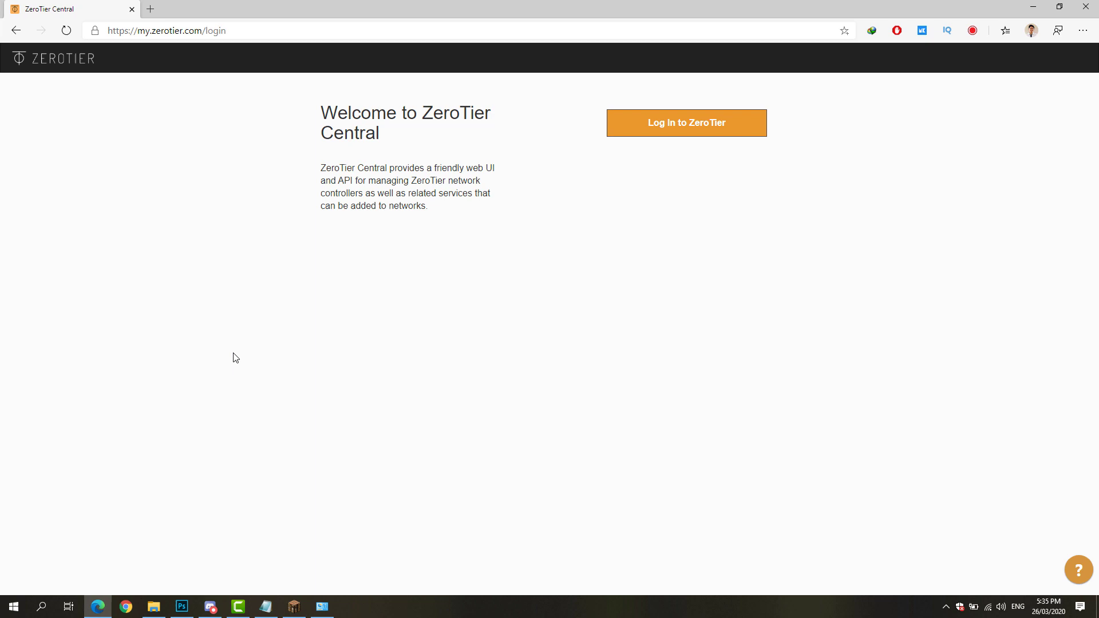
pyautogui.click(640, 120)
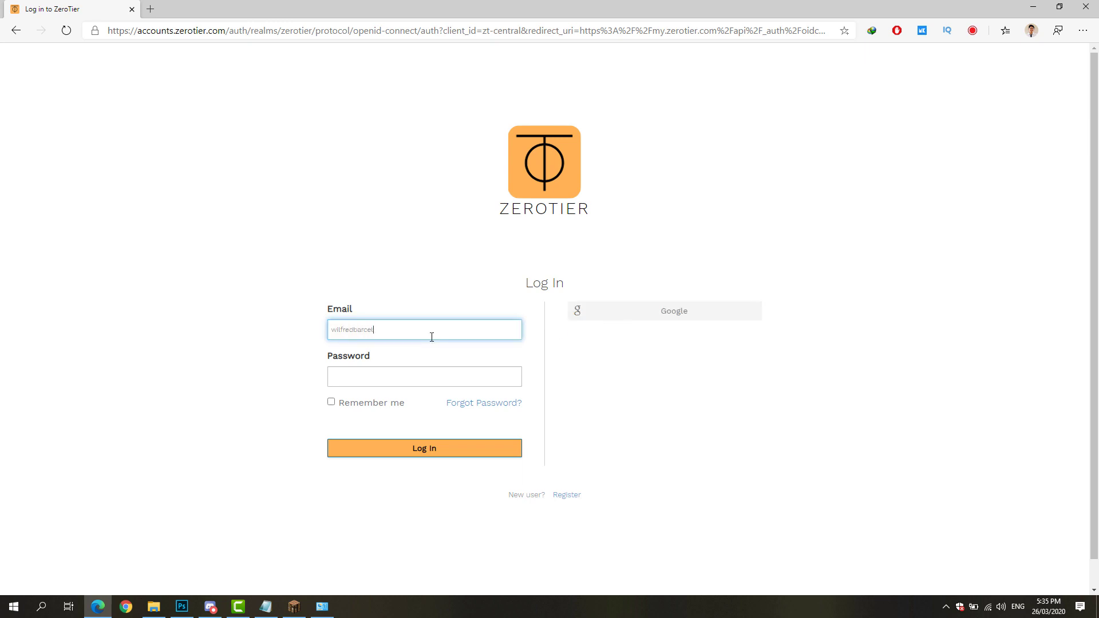
pyautogui.write('.com')
pyautogui.press('Tab')
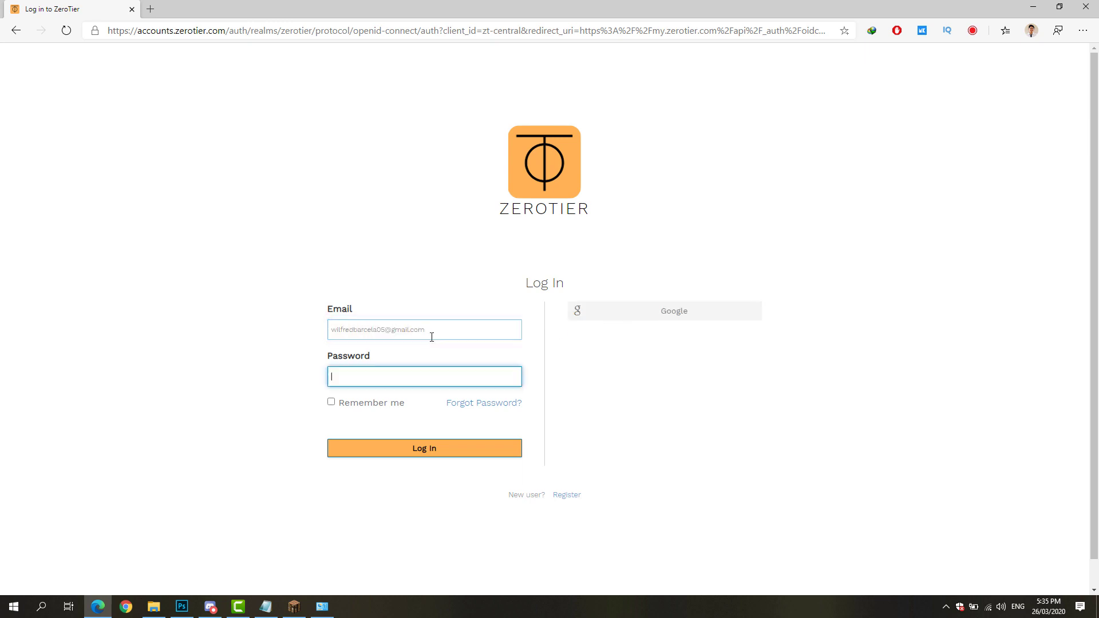
pyautogui.write('••')
pyautogui.press('Return')
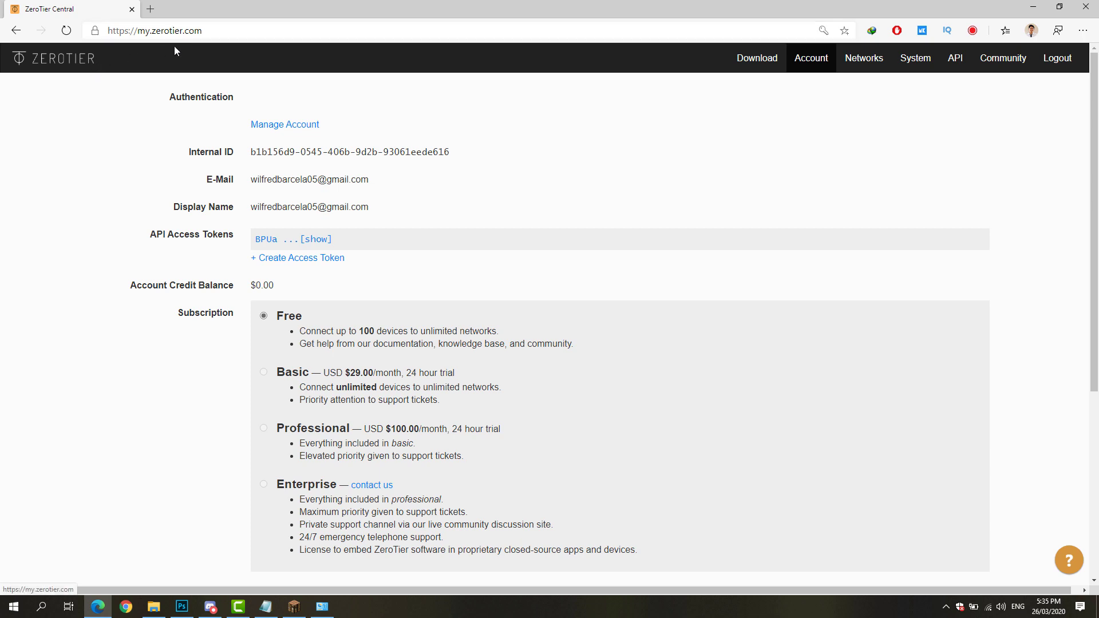
# Download the ZeroTier One Windows MSI installer from the download page in a new tab
pyautogui.rightClick(750, 62)
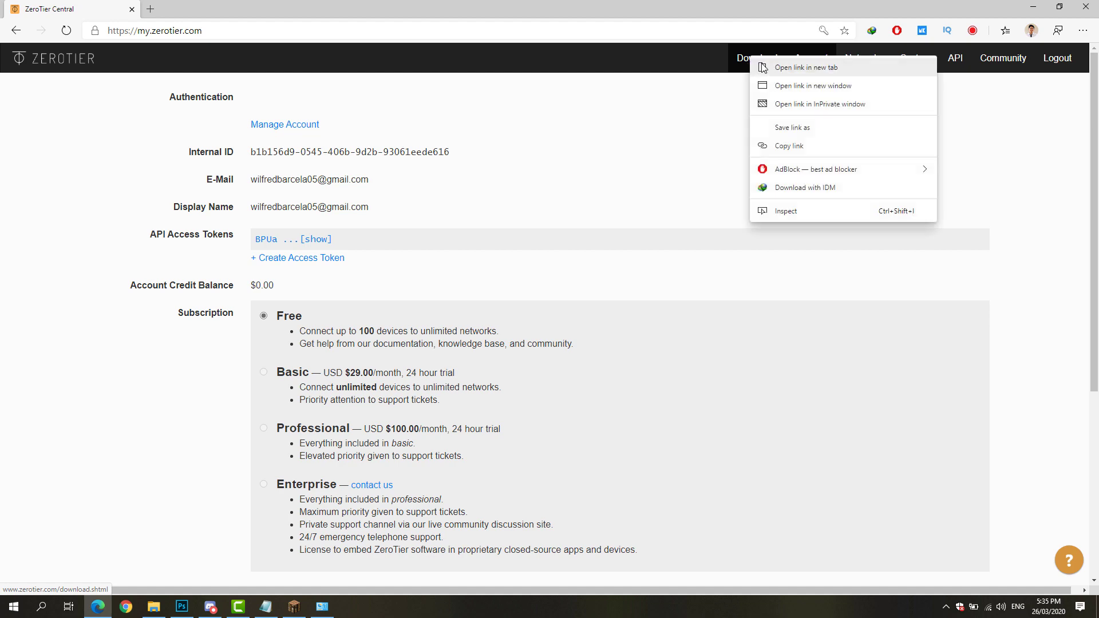
pyautogui.click(764, 68)
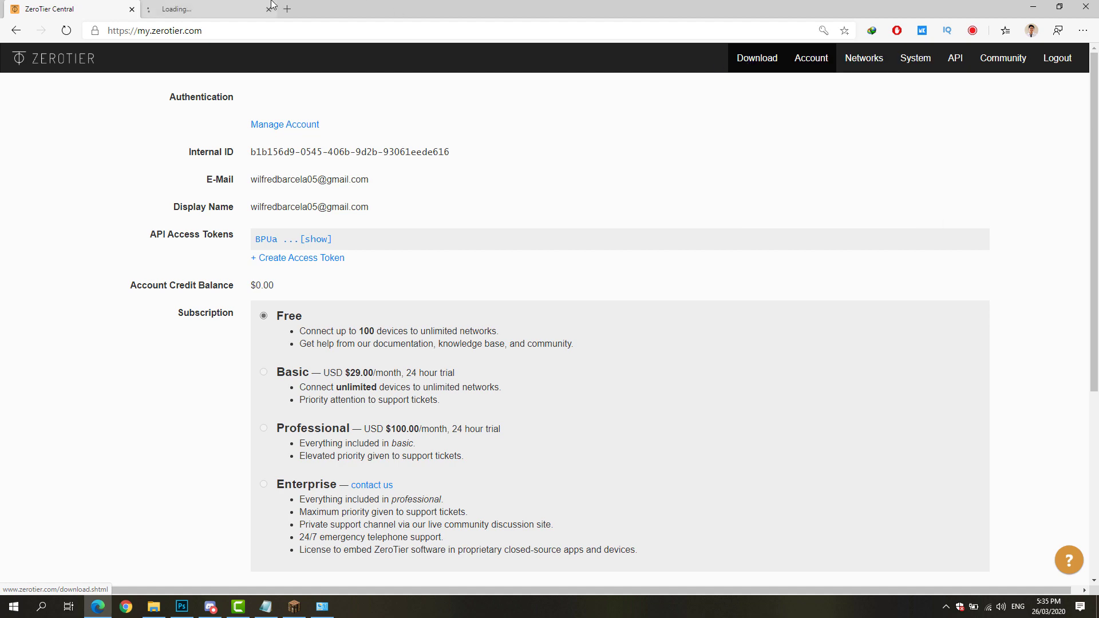
pyautogui.click(206, 8)
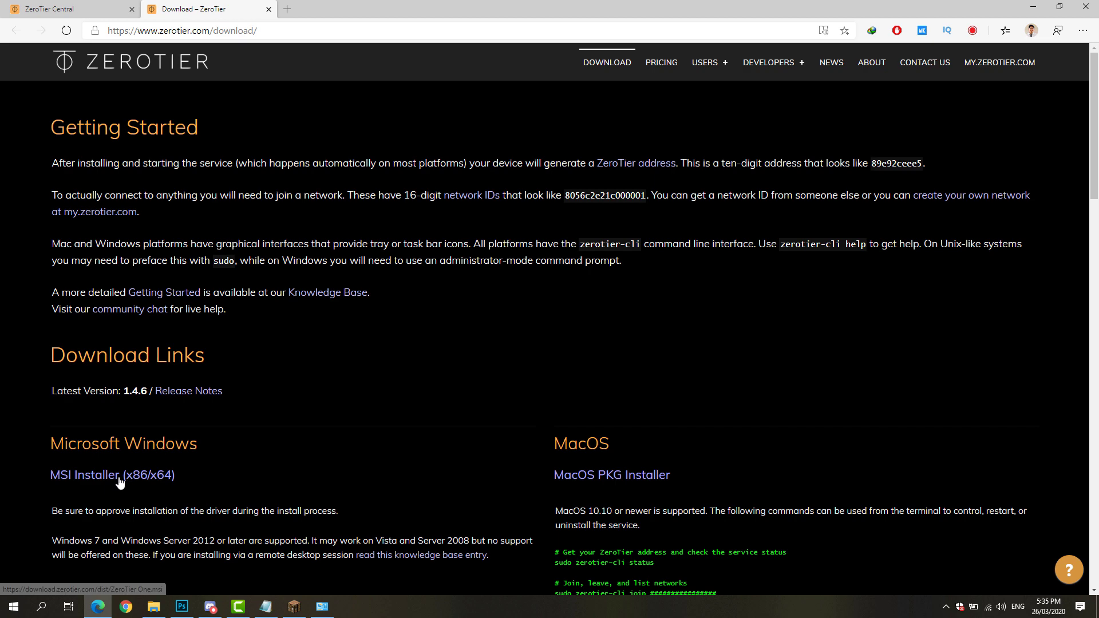
pyautogui.scroll(-1, 467, 359)
pyautogui.scroll(-2, 77, 411)
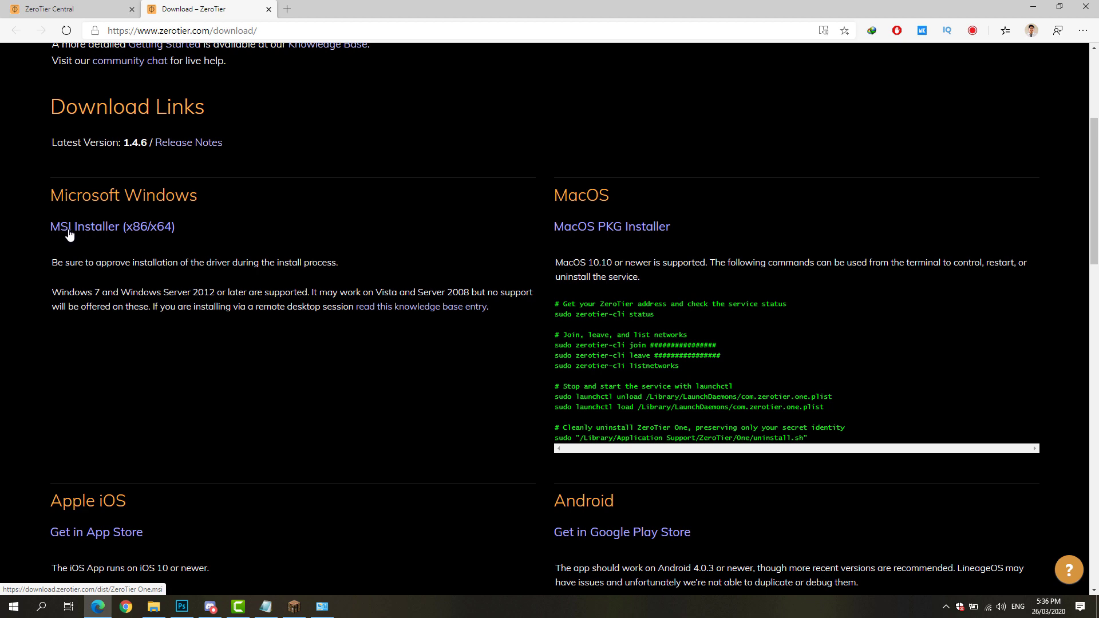
pyautogui.scroll(1, 166, 243)
pyautogui.scroll(3, 165, 243)
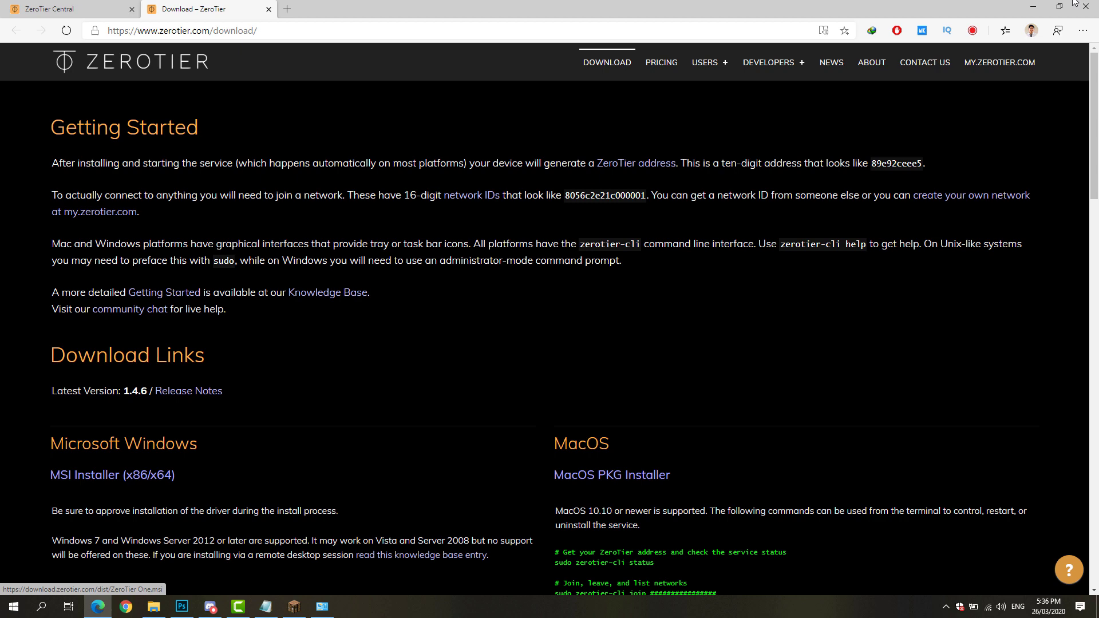
pyautogui.click(67, 478)
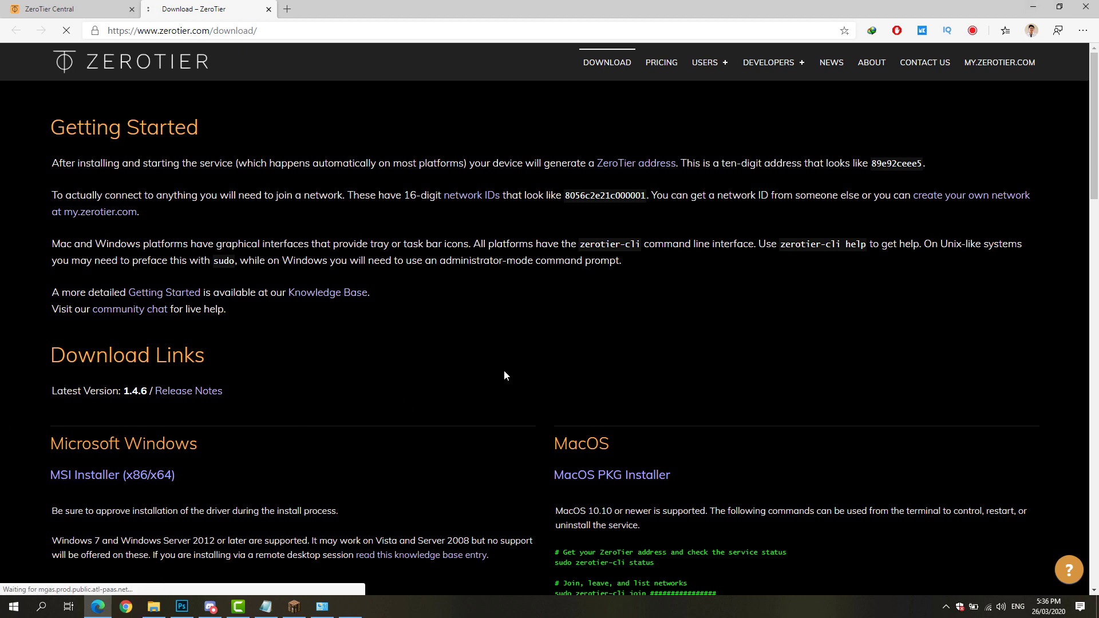
pyautogui.click(518, 345)
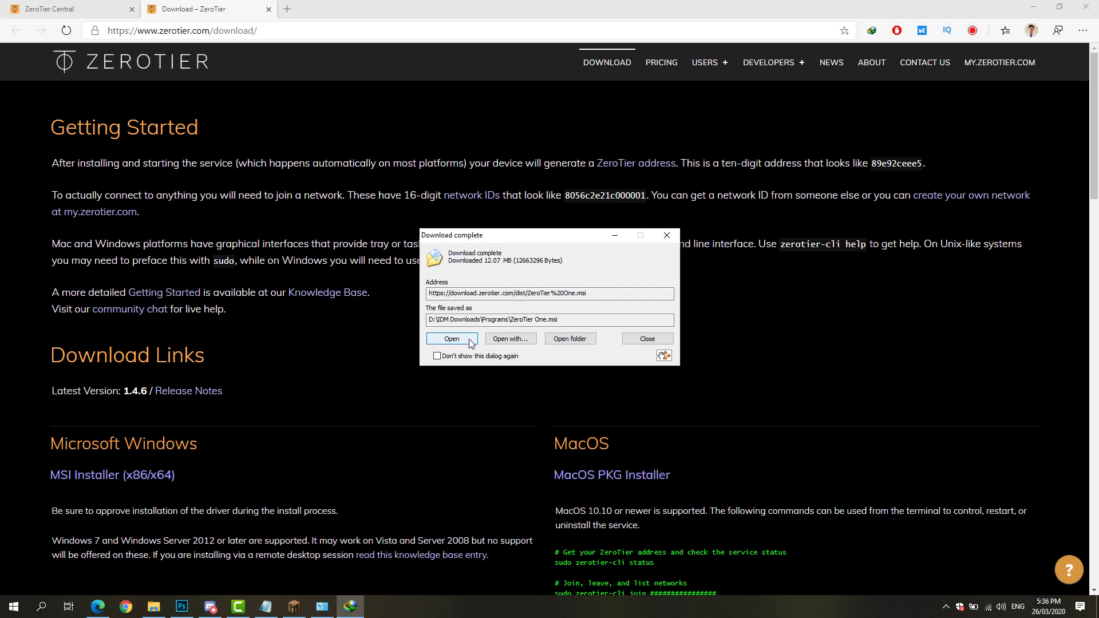
# Run the downloaded installer, then cancel and close the ZeroTier One setup wizard
pyautogui.click(455, 341)
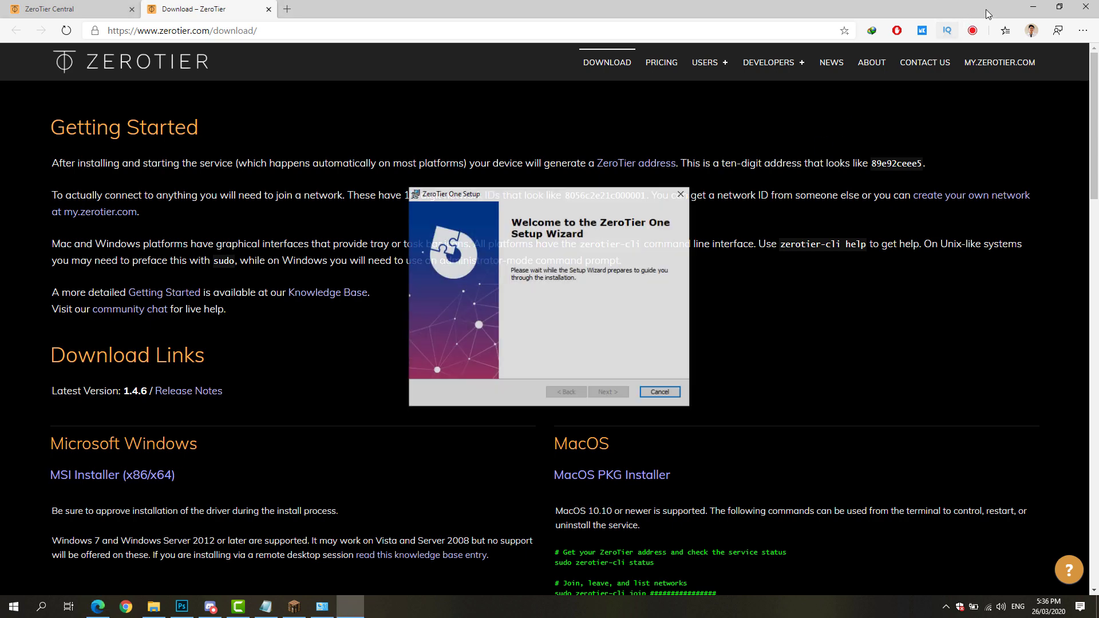
pyautogui.click(659, 392)
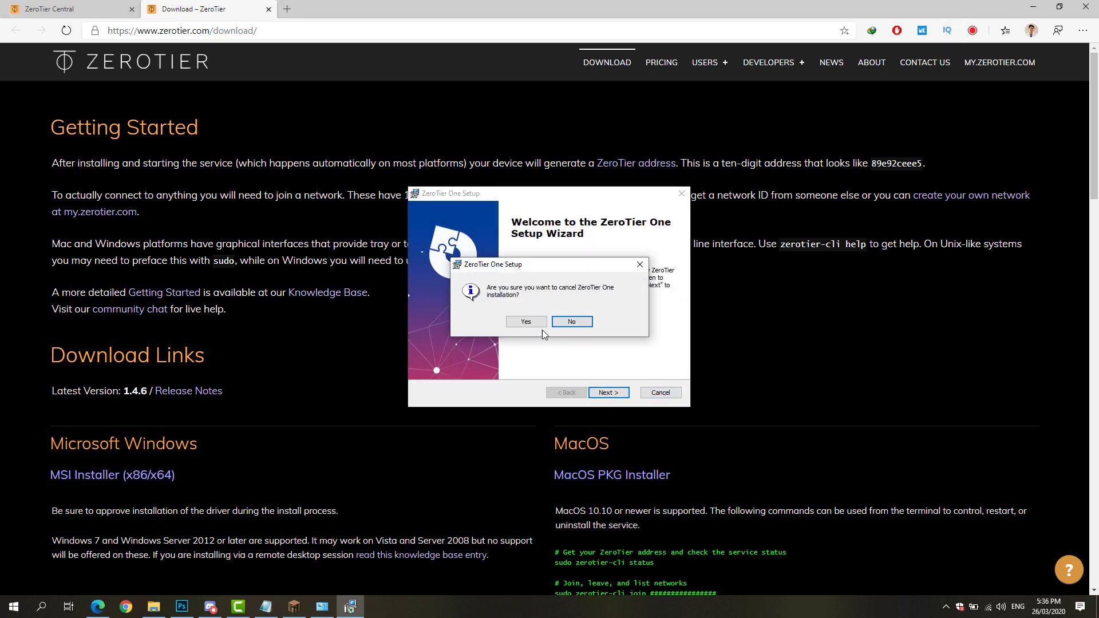
pyautogui.click(533, 322)
pyautogui.click(607, 392)
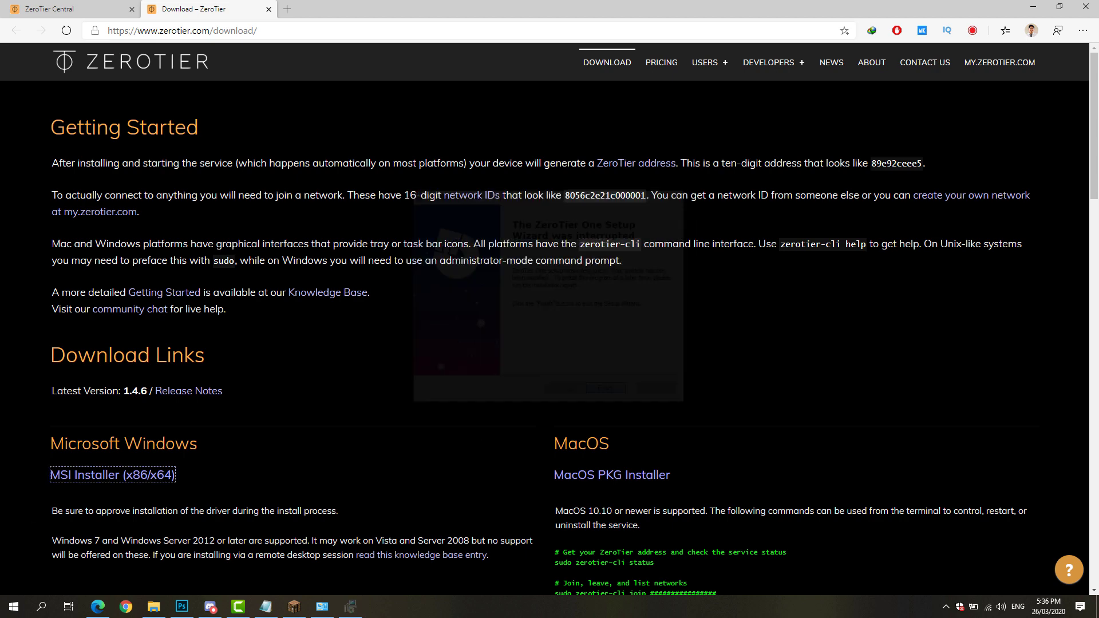
pyautogui.click(14, 607)
pyautogui.write('zero')
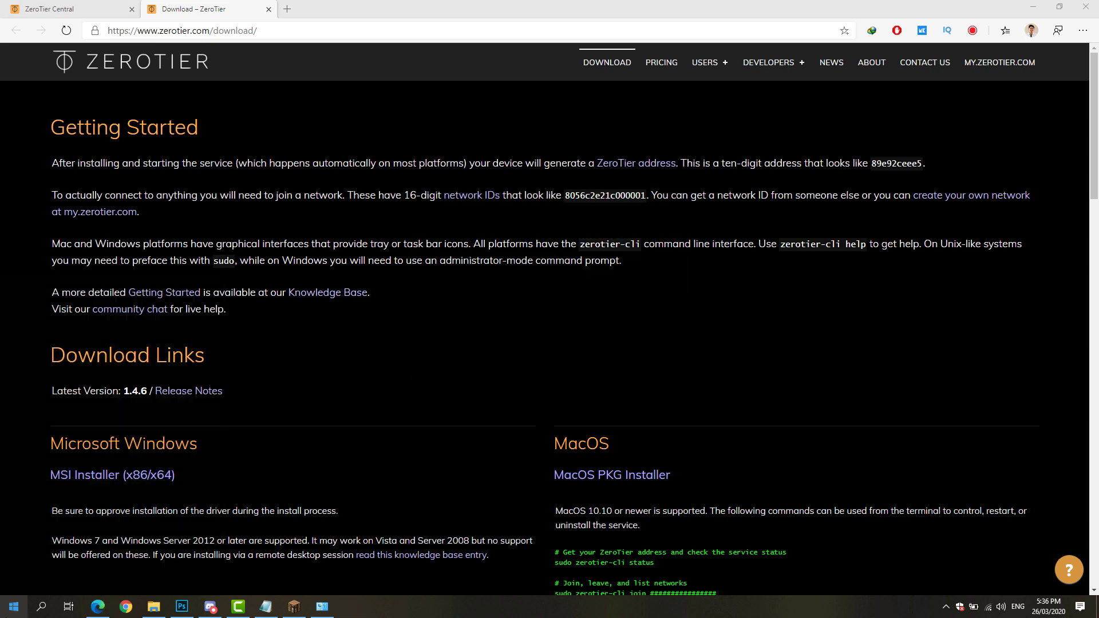
pyautogui.press('Escape')
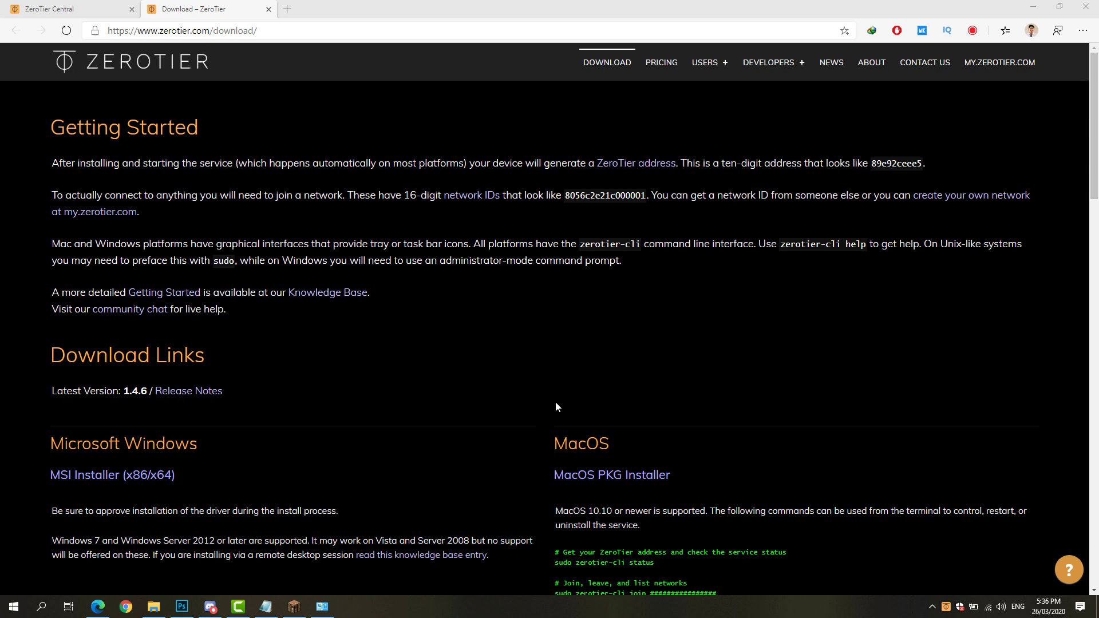
pyautogui.click(1032, 7)
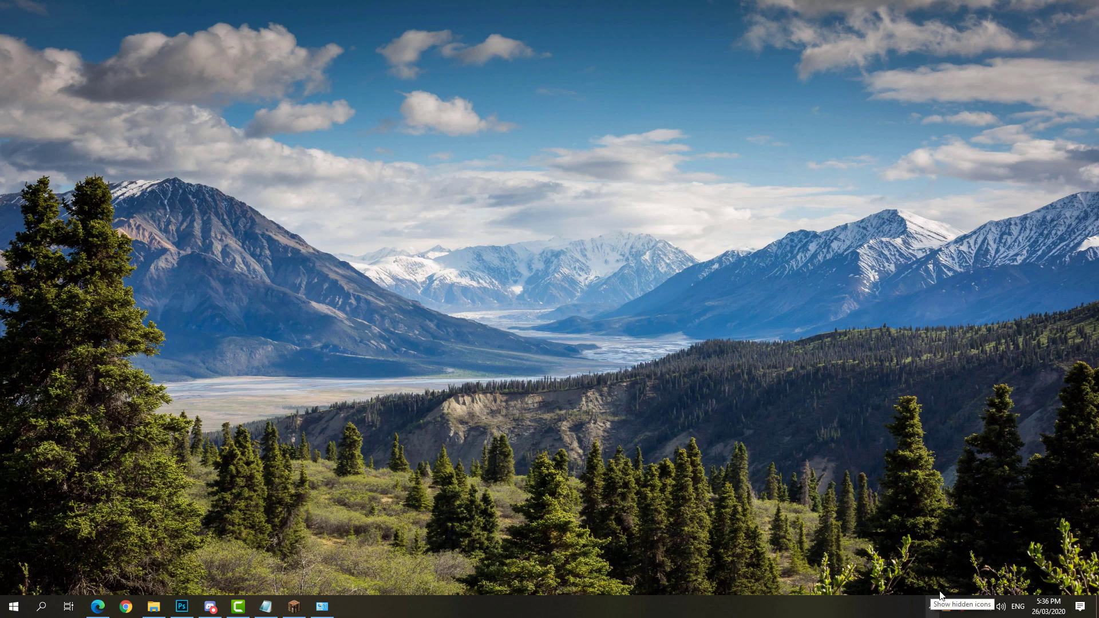
pyautogui.click(944, 605)
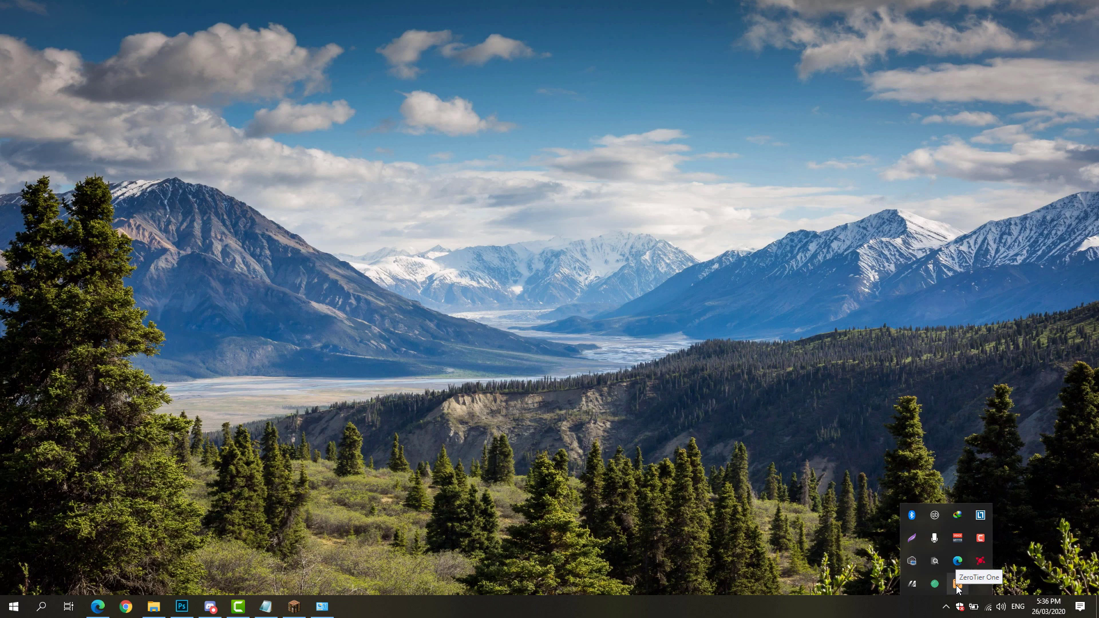
pyautogui.click(958, 588)
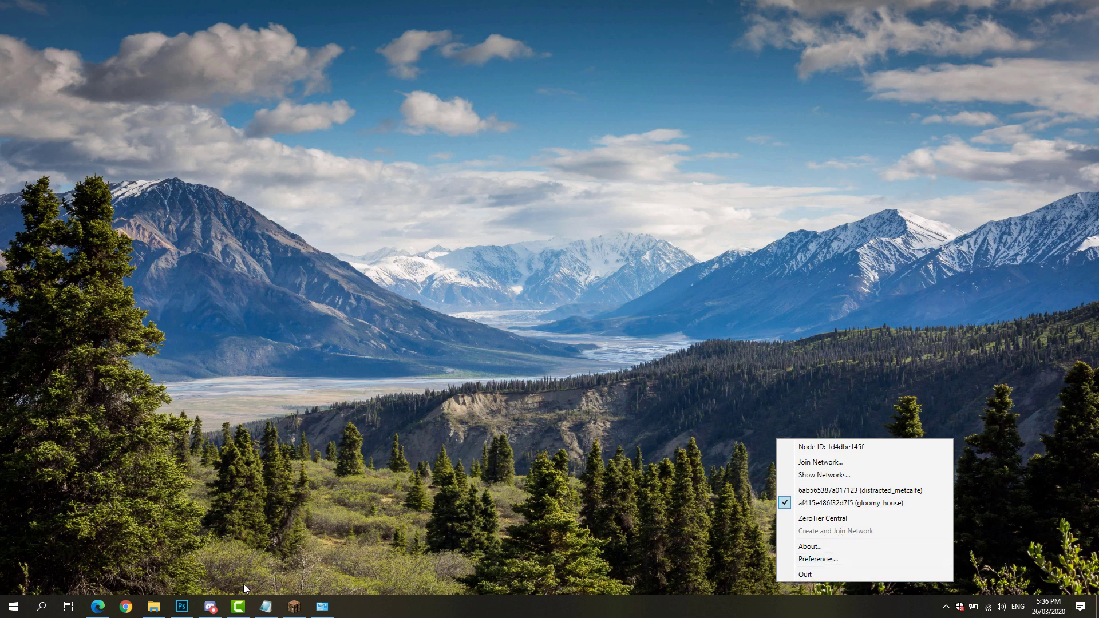
# Reveal and copy the full API access token on the Account page, then minimize the browser
pyautogui.click(100, 607)
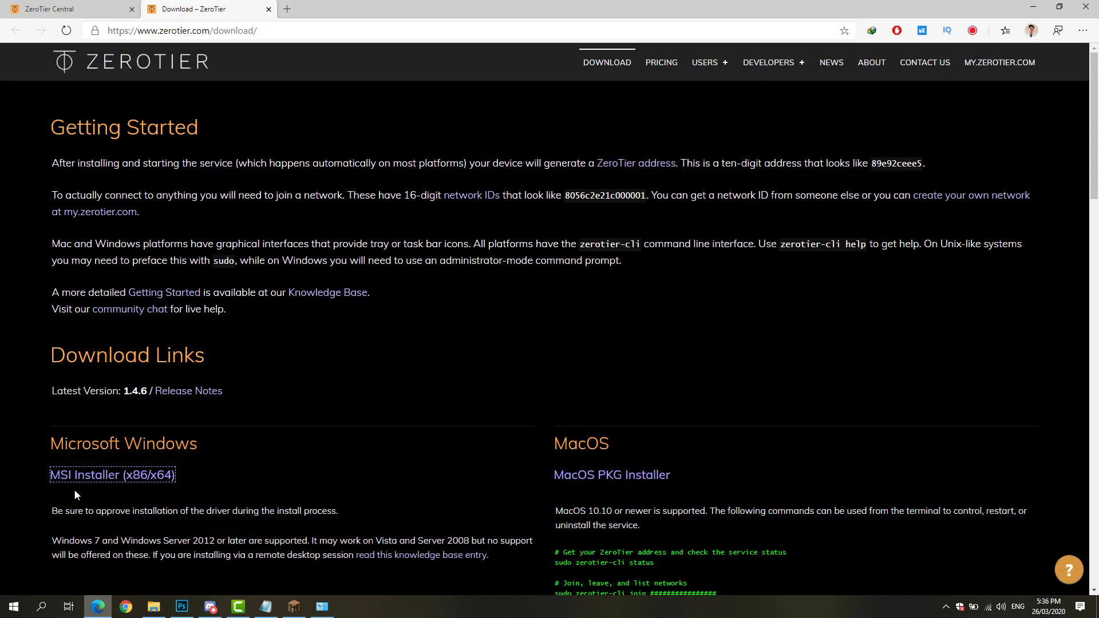
pyautogui.click(85, 5)
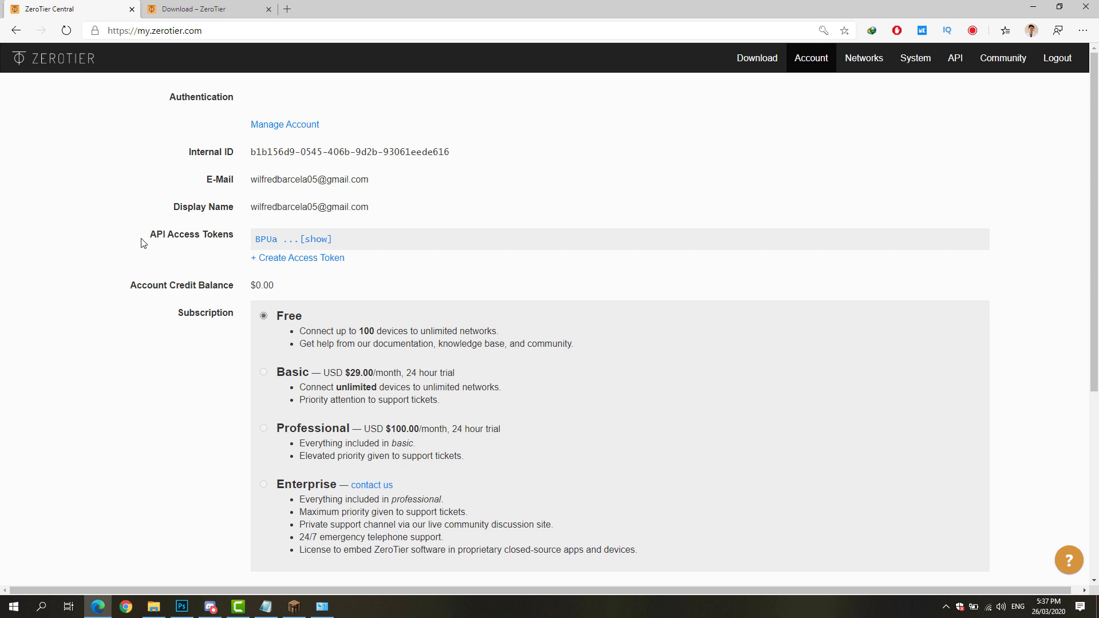
pyautogui.click(316, 243)
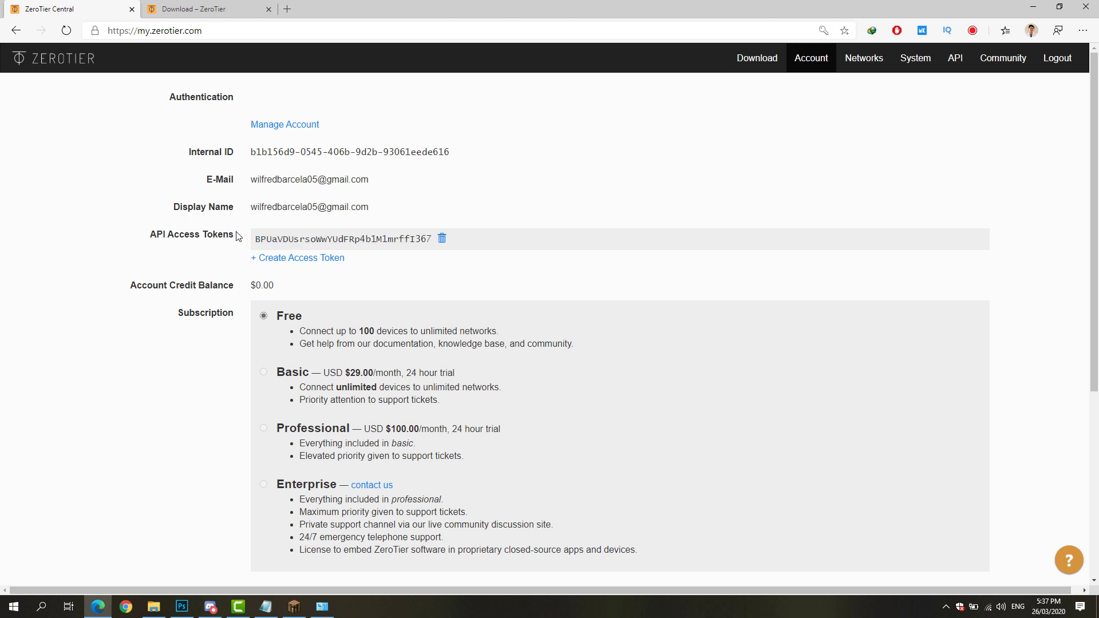
pyautogui.doubleClick(267, 243)
pyautogui.rightClick(279, 250)
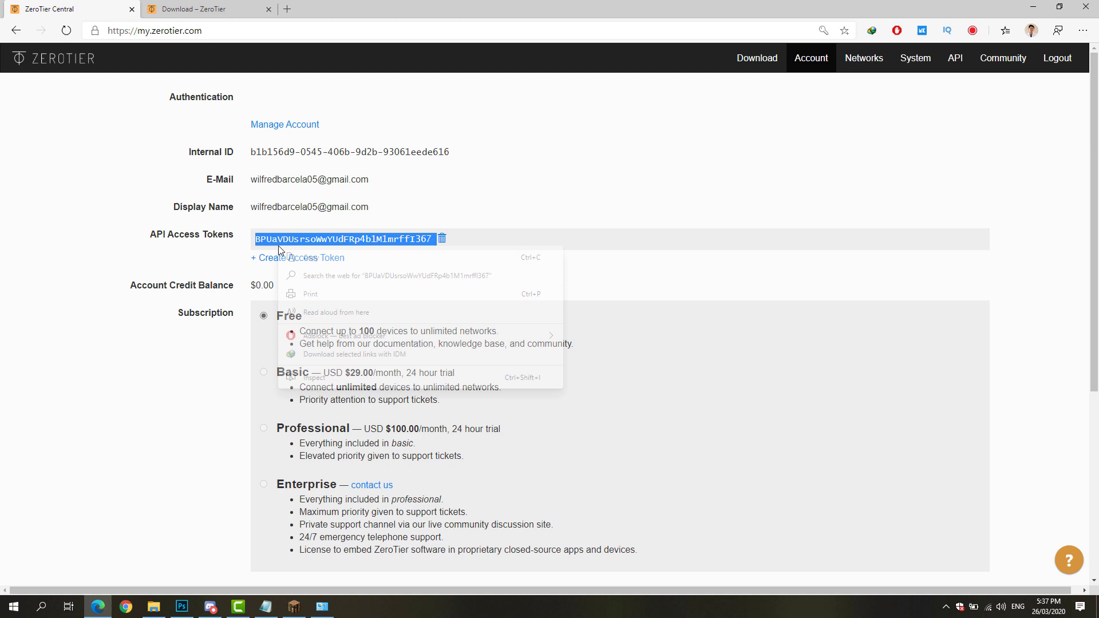
pyautogui.click(287, 254)
pyautogui.click(1032, 8)
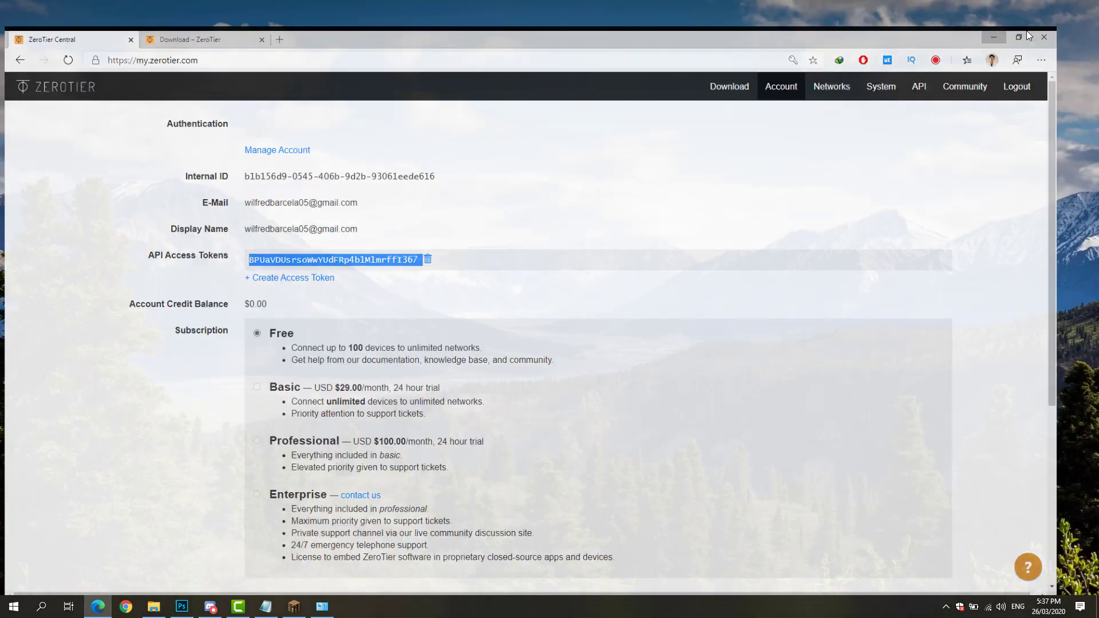
# Paste the copied API token into ZeroTier One's Preferences API Key field and save it
pyautogui.click(946, 606)
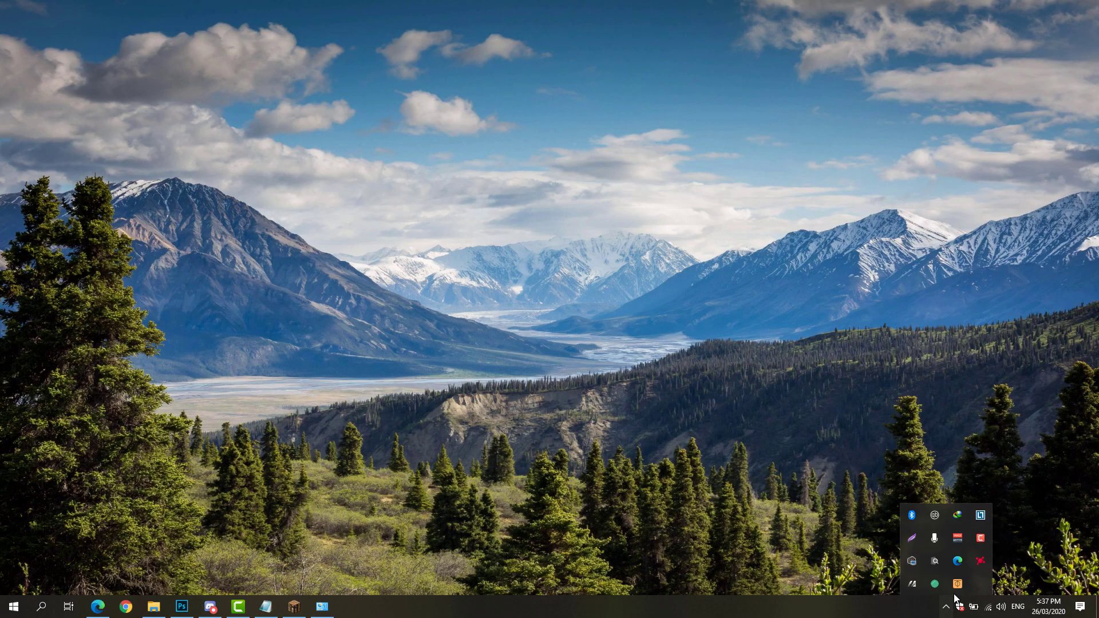
pyautogui.click(958, 585)
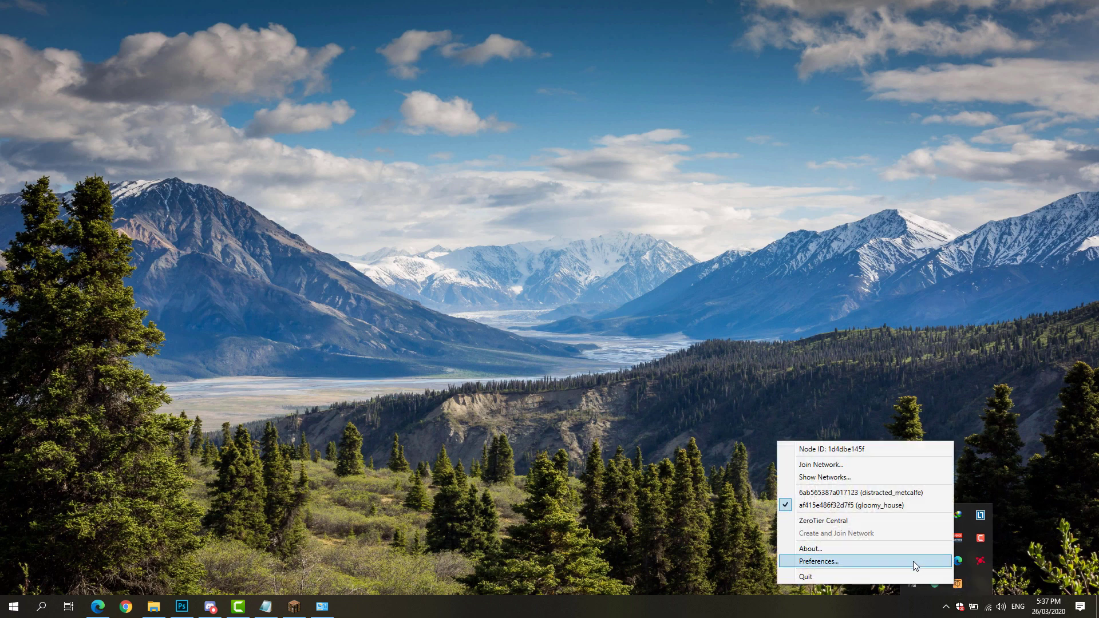
pyautogui.click(917, 562)
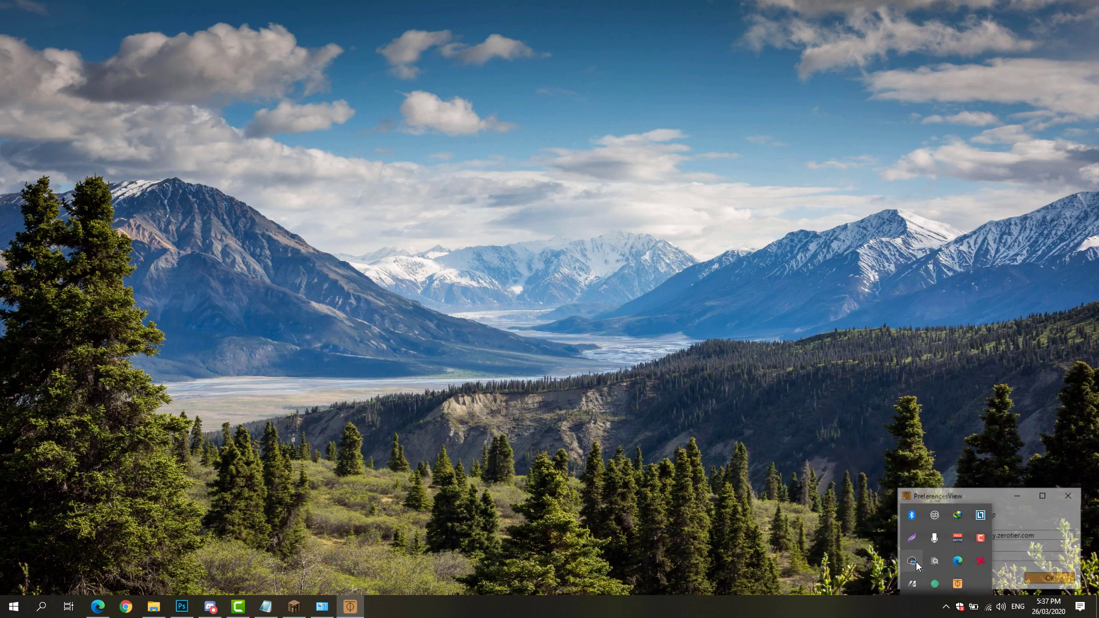
pyautogui.click(946, 611)
pyautogui.click(974, 556)
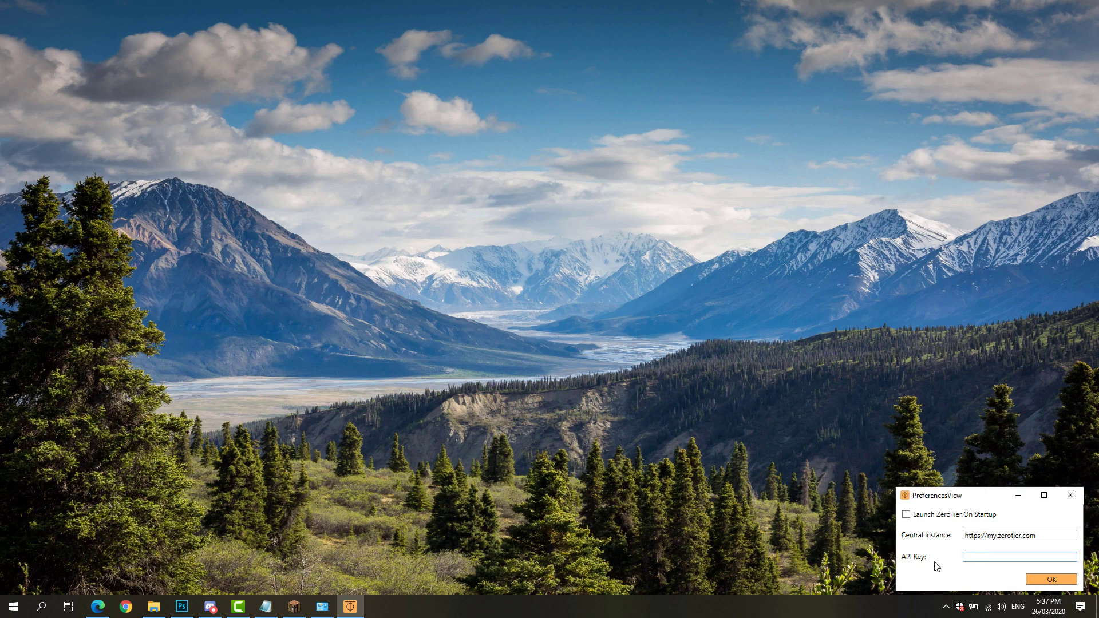
pyautogui.rightClick(990, 558)
pyautogui.click(996, 546)
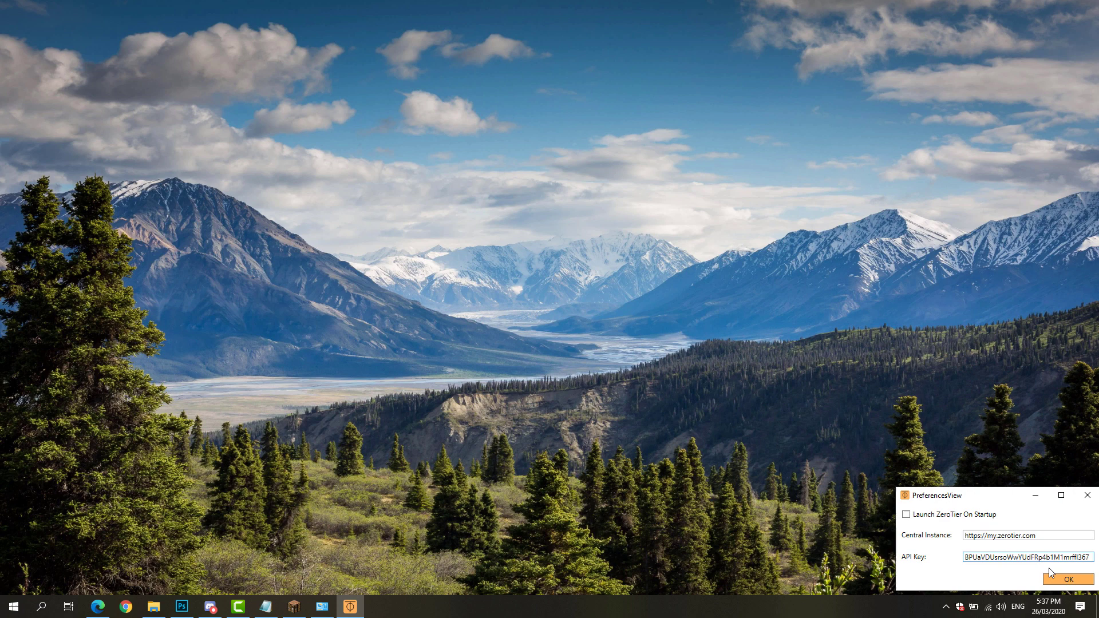
pyautogui.click(1059, 583)
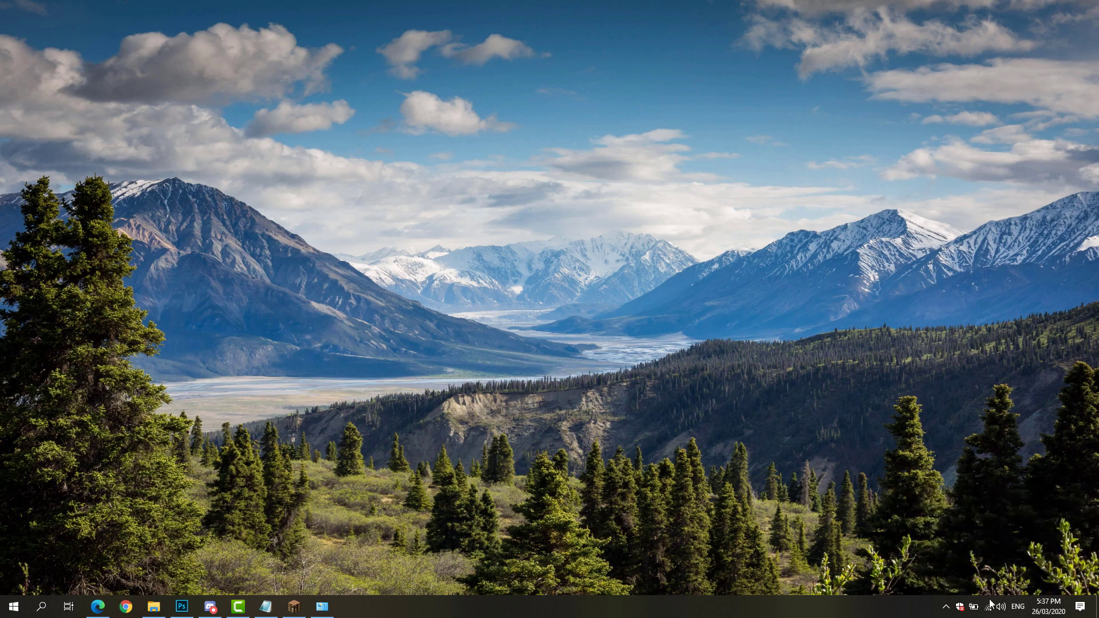
pyautogui.click(945, 606)
# Create and join a new ZeroTier network and allow the PC to be discoverable on it
pyautogui.click(957, 591)
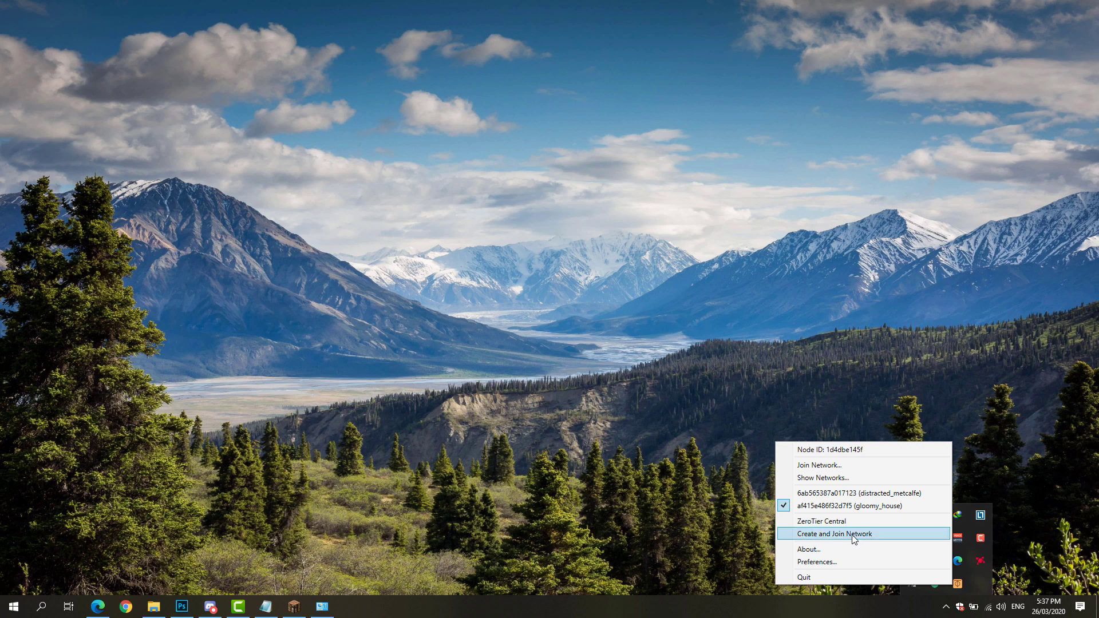
pyautogui.click(809, 538)
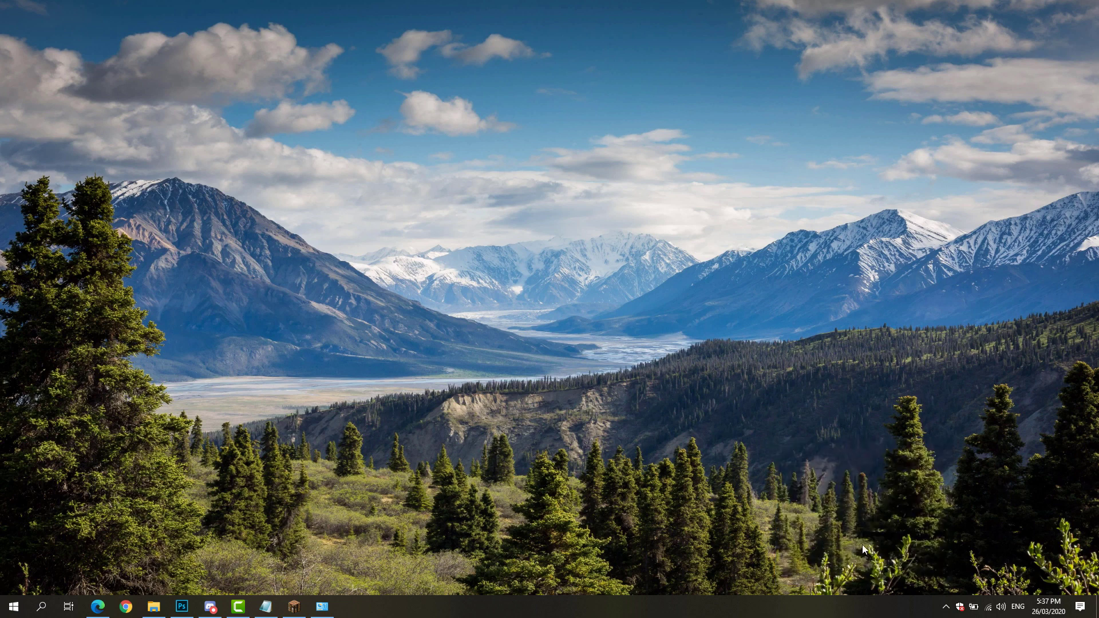
pyautogui.click(944, 605)
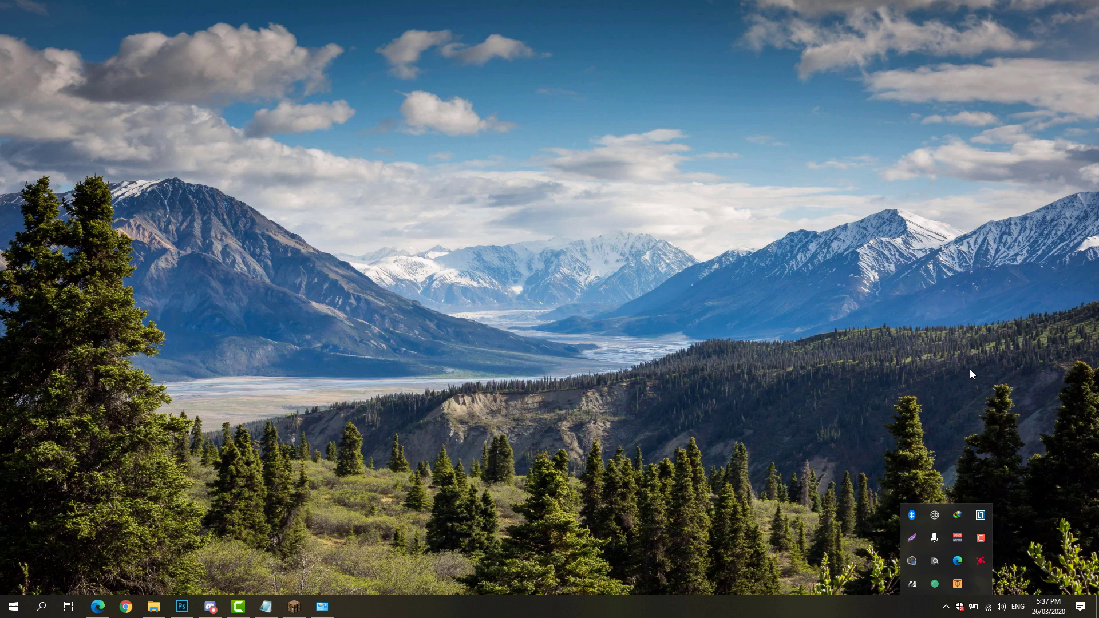
pyautogui.click(957, 584)
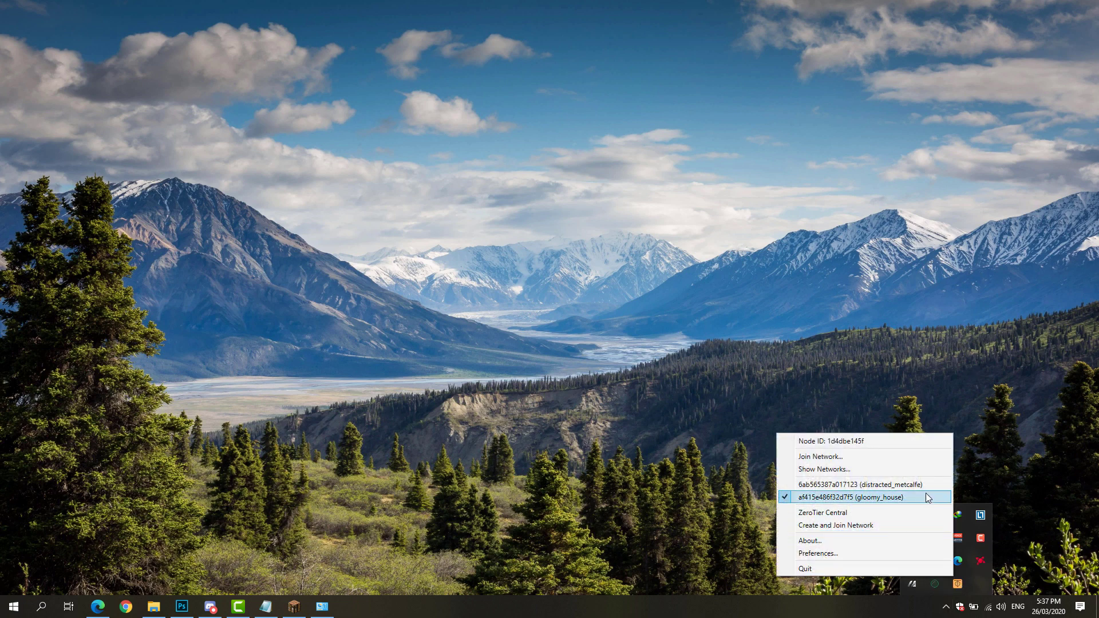
pyautogui.click(925, 494)
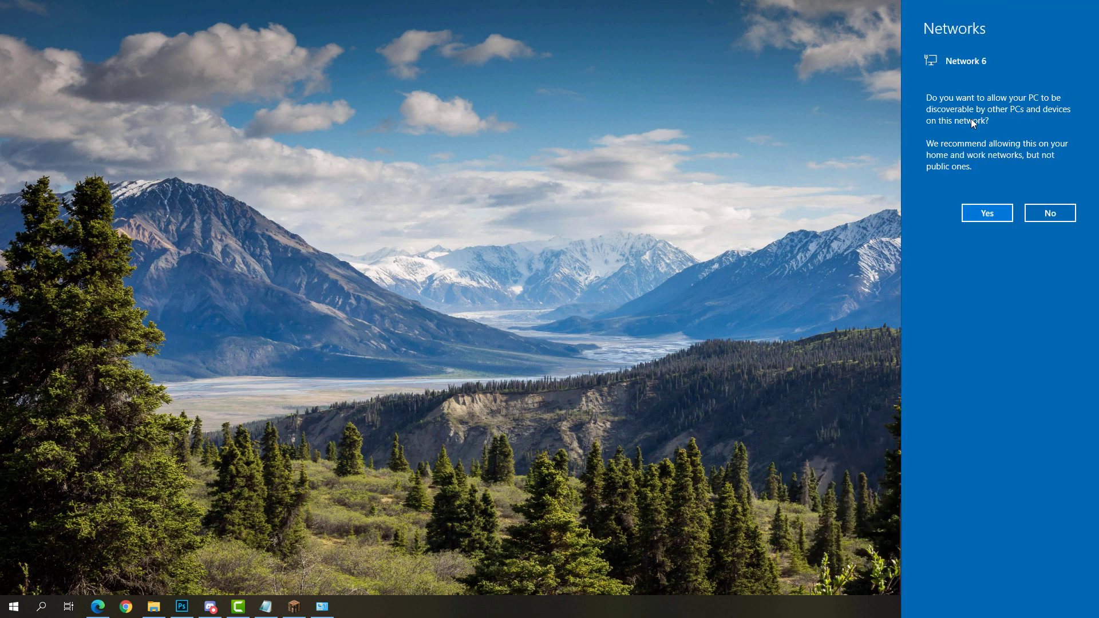
pyautogui.click(978, 217)
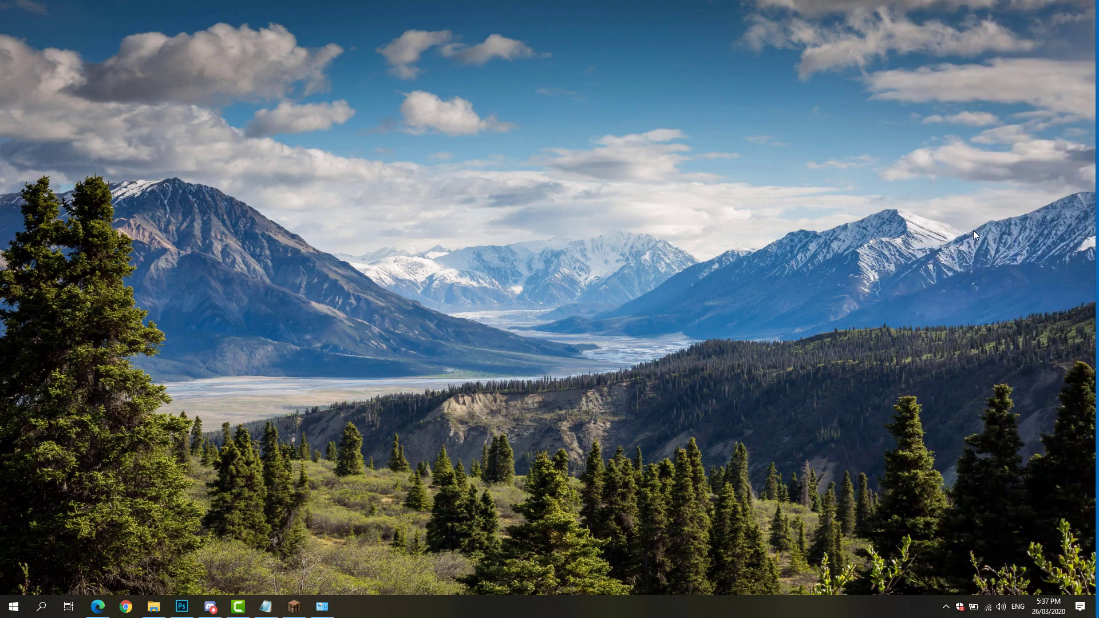
# Leave the gloomy_house network from the tray menu and return to the browser
pyautogui.click(948, 608)
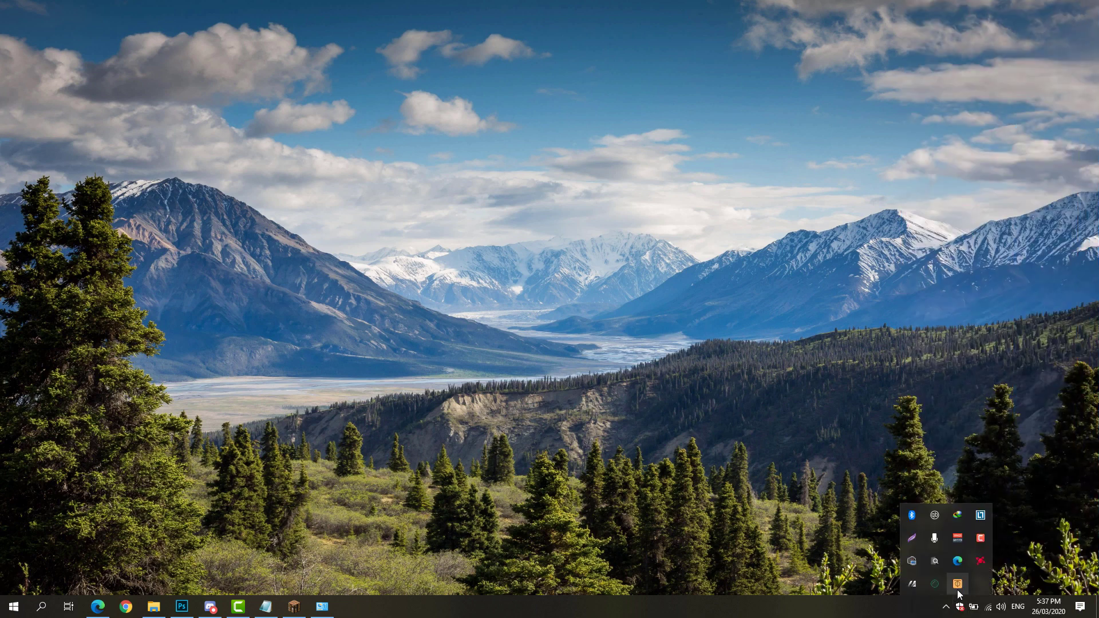
pyautogui.click(956, 583)
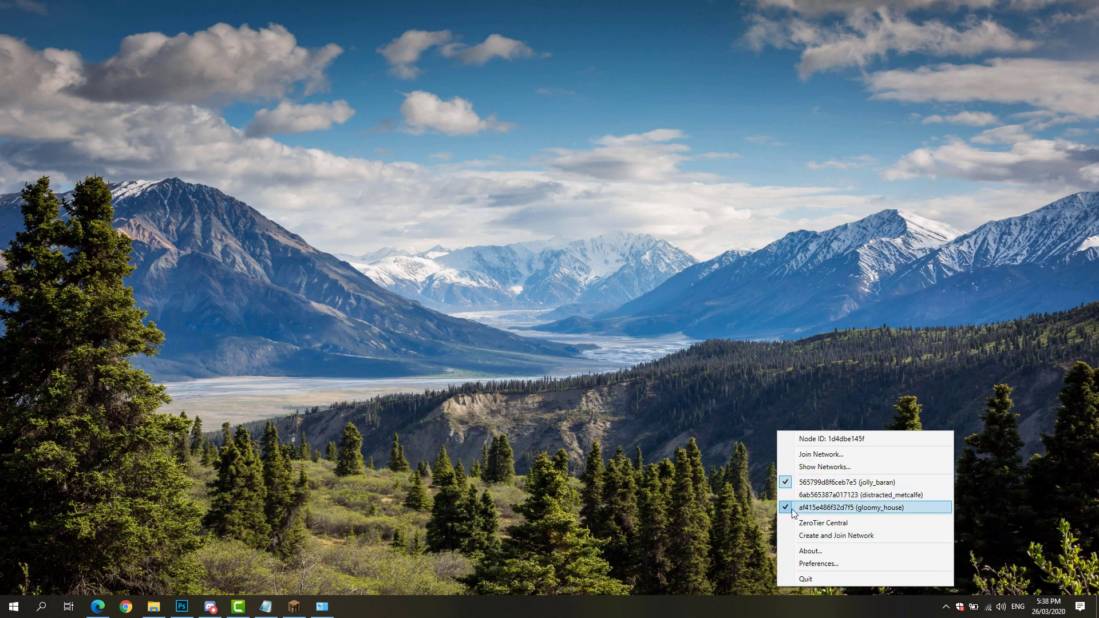
pyautogui.click(948, 608)
pyautogui.click(959, 588)
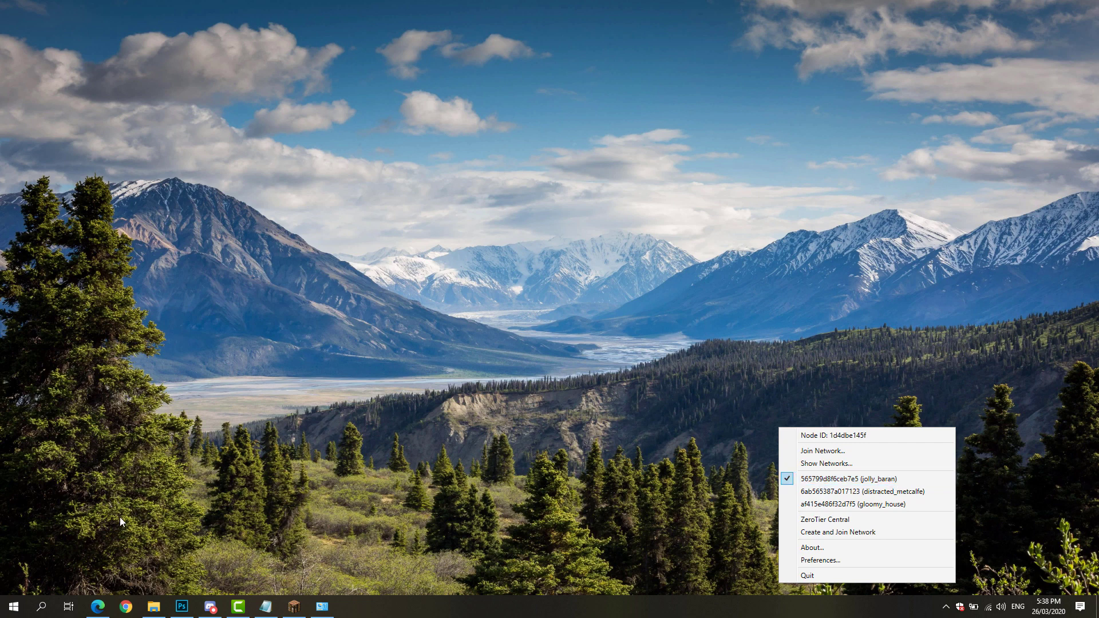
pyautogui.click(101, 603)
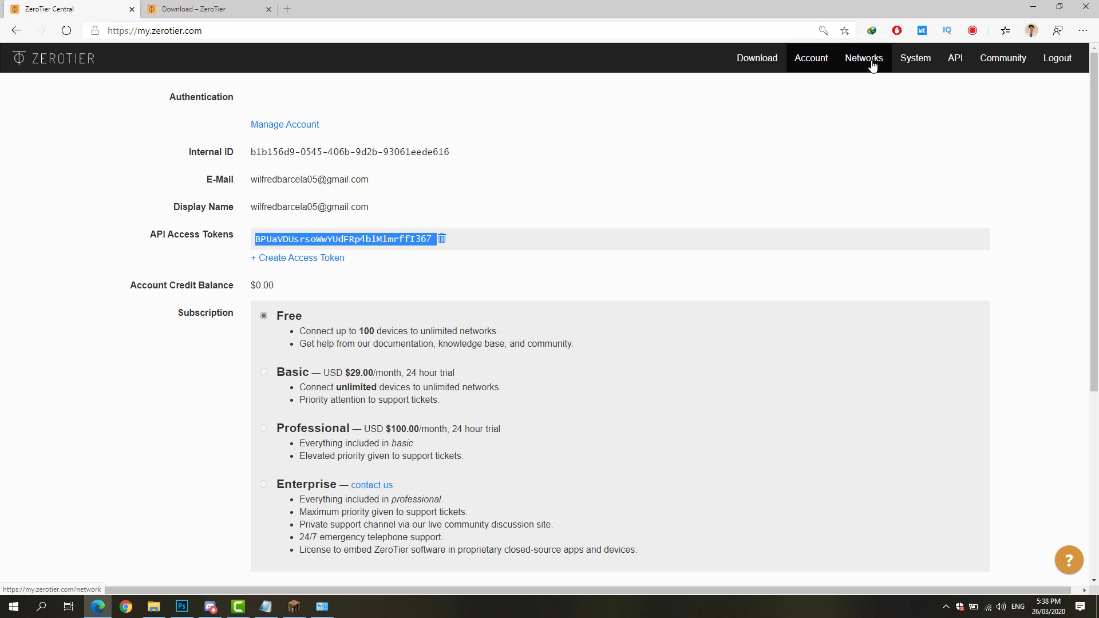
# Go to the Networks list in ZeroTier Central showing gloomy_house and jolly_baran
pyautogui.click(863, 60)
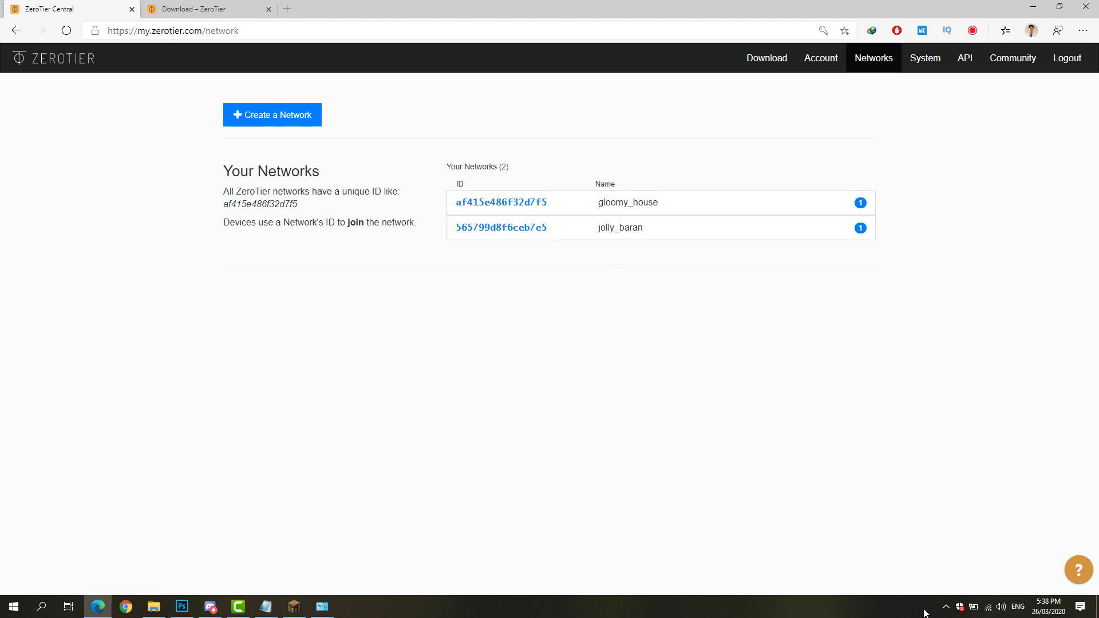
pyautogui.click(944, 609)
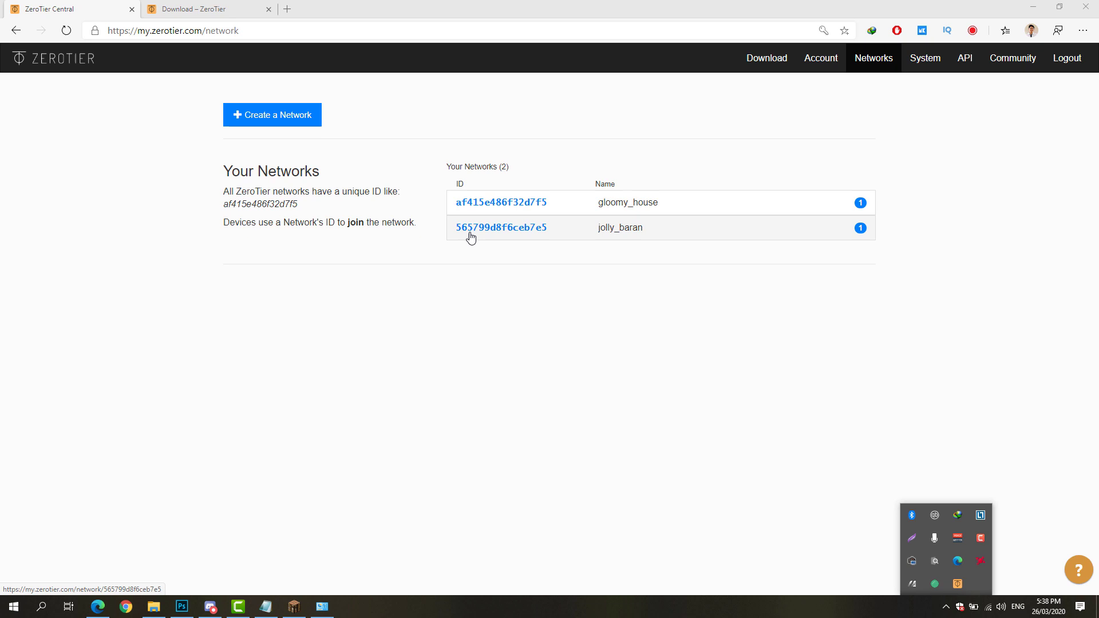
pyautogui.rightClick(958, 589)
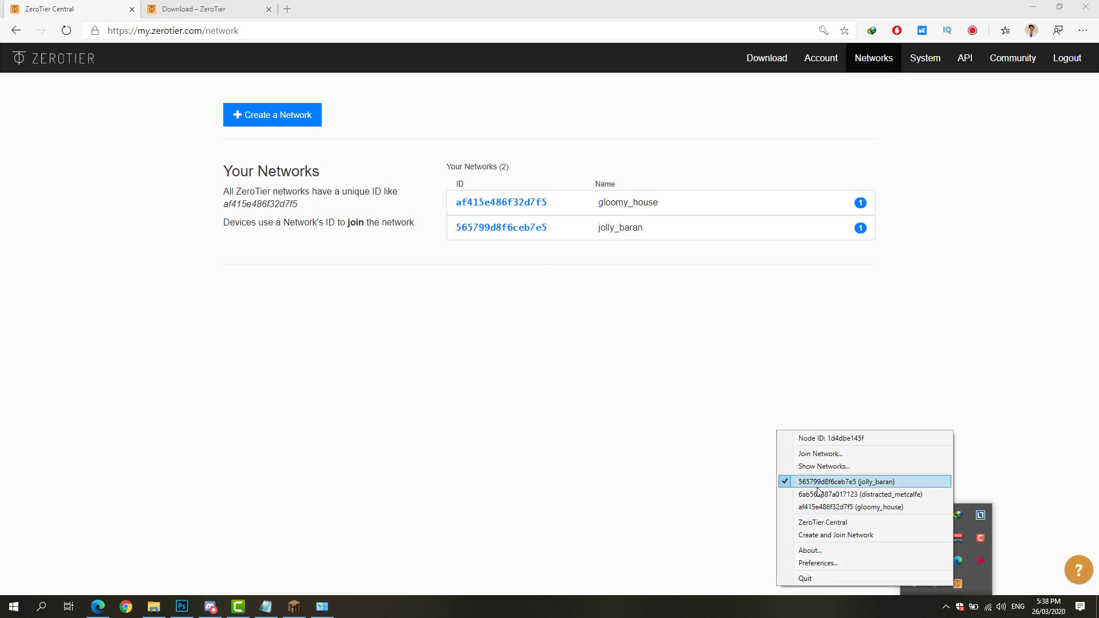
pyautogui.click(515, 227)
# Copy the jolly_baran network ID from its network page in ZeroTier Central
pyautogui.click(469, 230)
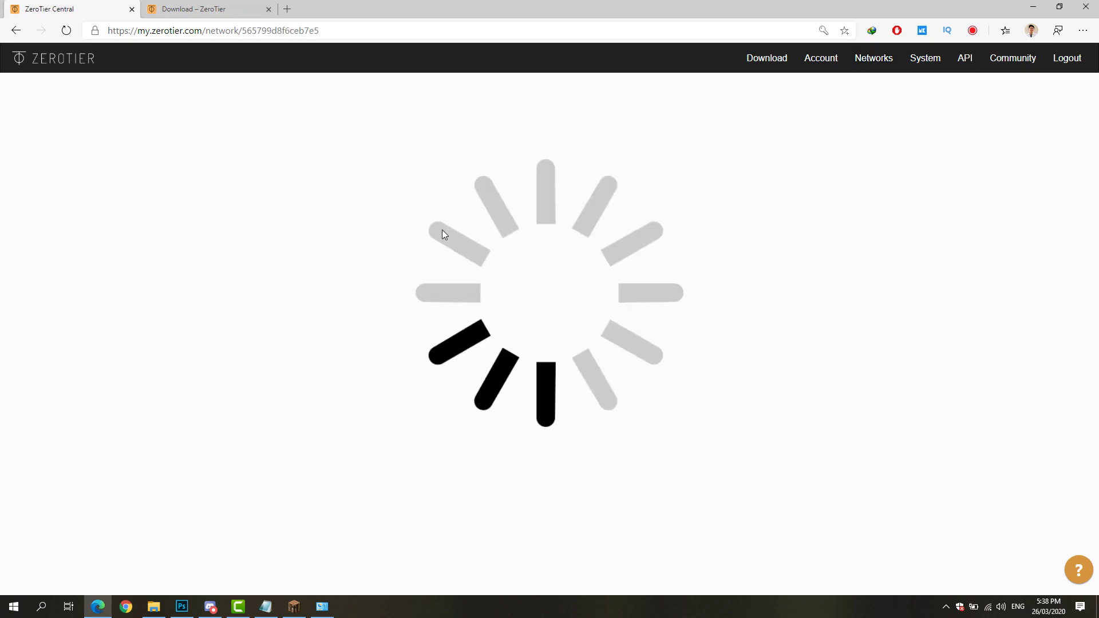
pyautogui.click(287, 31)
pyautogui.doubleClick(286, 31)
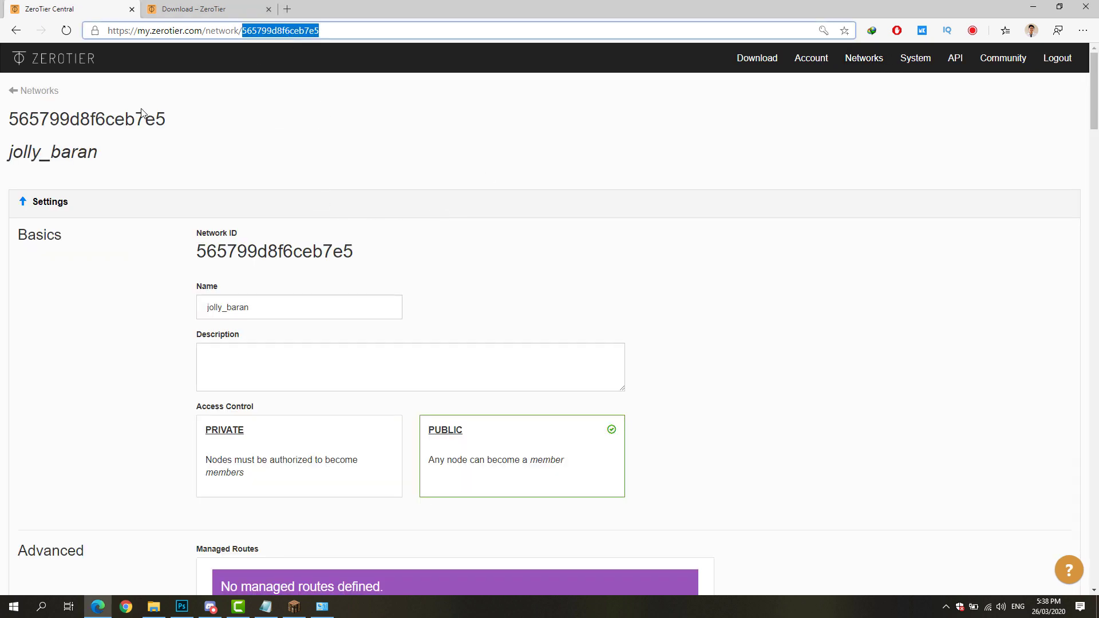
pyautogui.doubleClick(127, 118)
pyautogui.rightClick(127, 119)
pyautogui.click(225, 130)
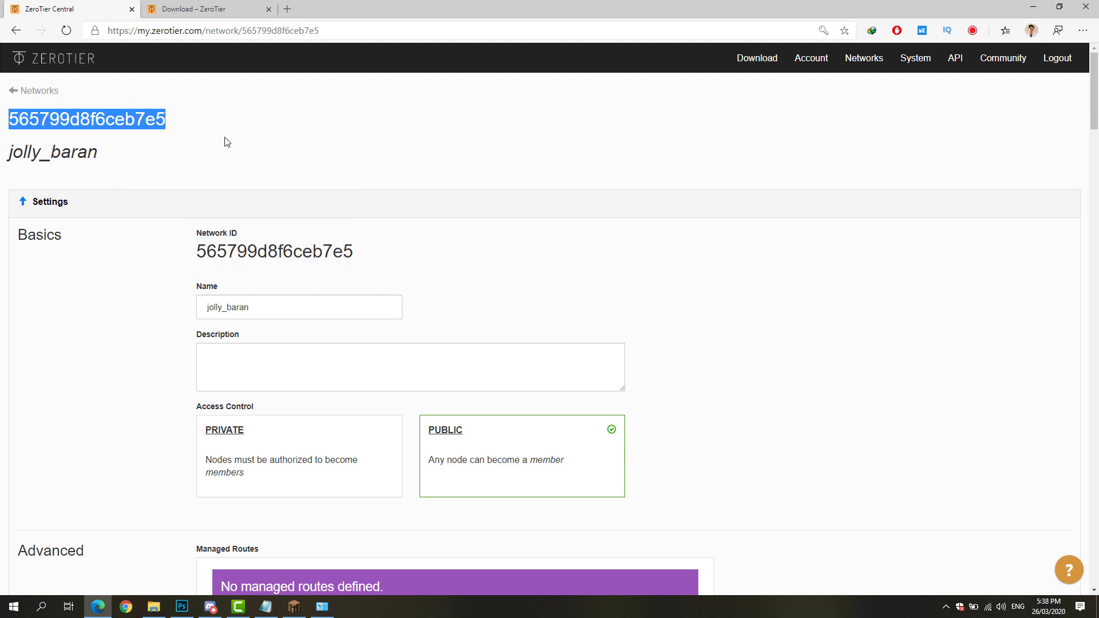
pyautogui.click(220, 155)
# Paste the jolly_baran network ID into ZeroTier One's Join Network dialog, then minimize the browser
pyautogui.click(946, 606)
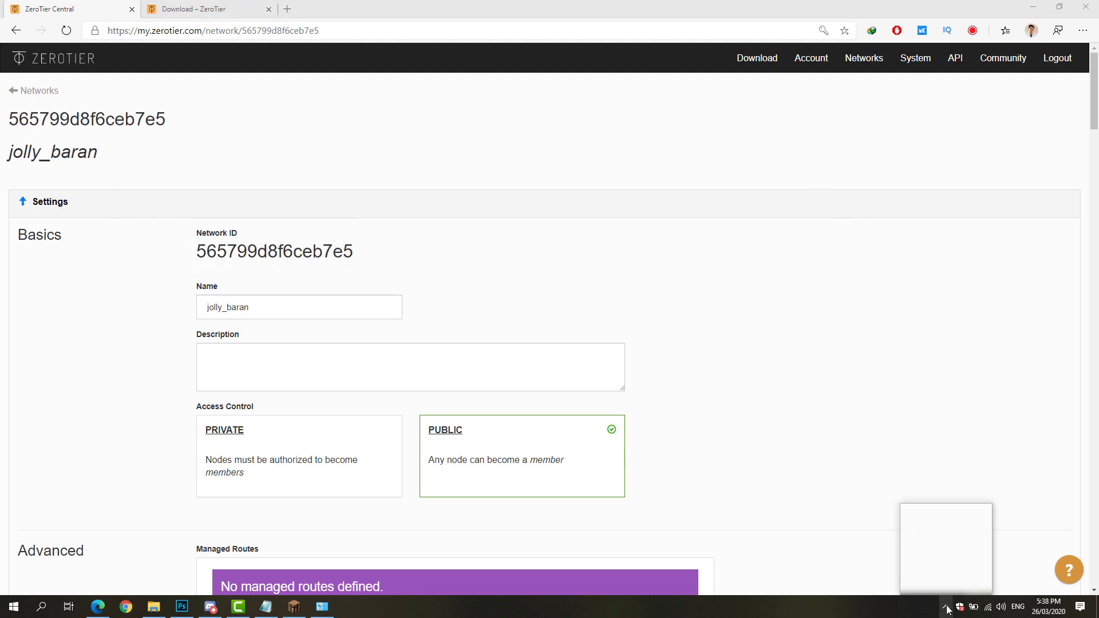
pyautogui.click(958, 584)
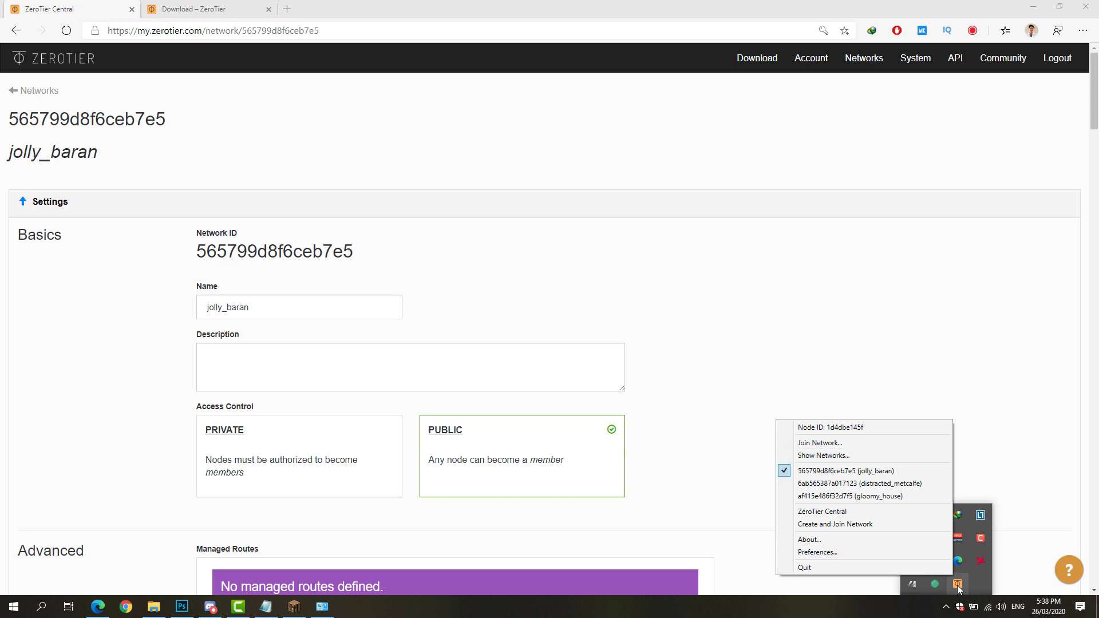
pyautogui.click(842, 443)
pyautogui.click(970, 552)
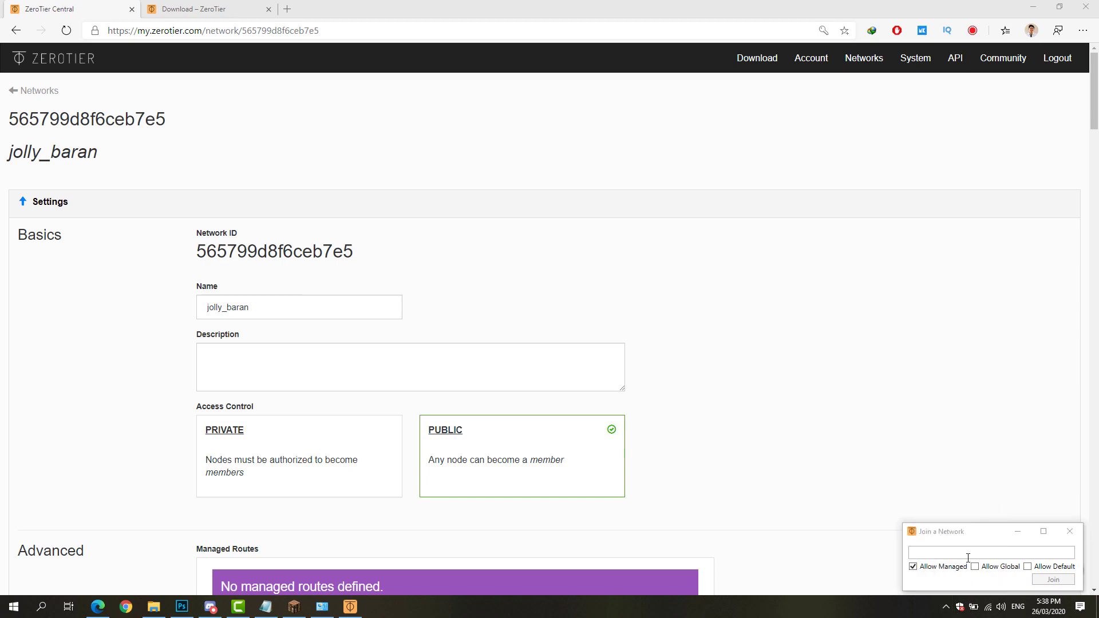
pyautogui.rightClick(970, 552)
pyautogui.click(969, 546)
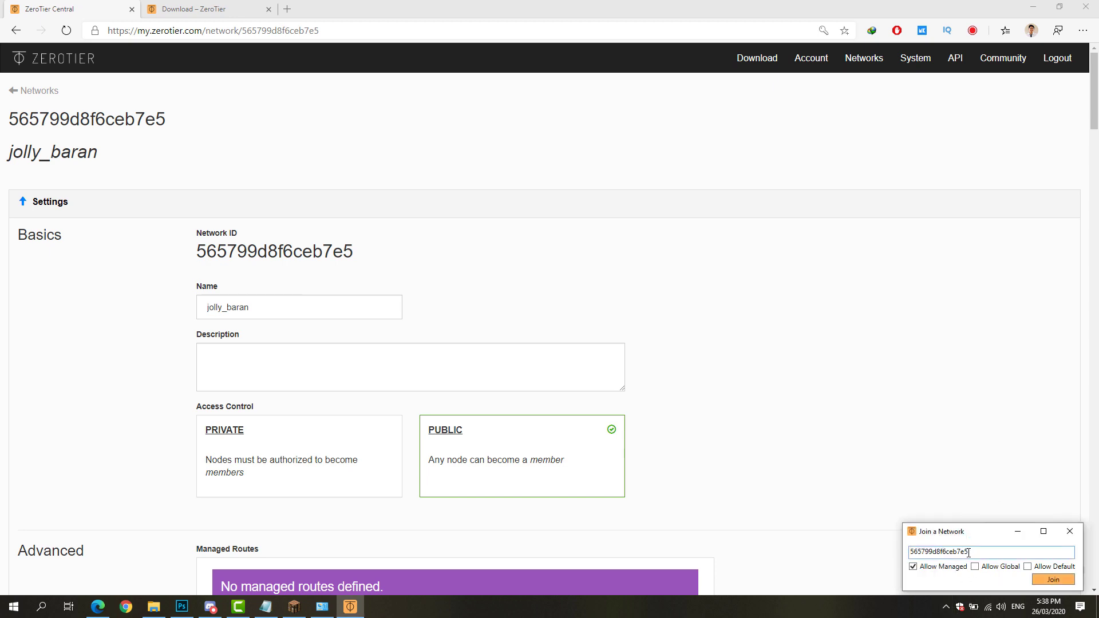
pyautogui.click(1069, 533)
pyautogui.click(1031, 7)
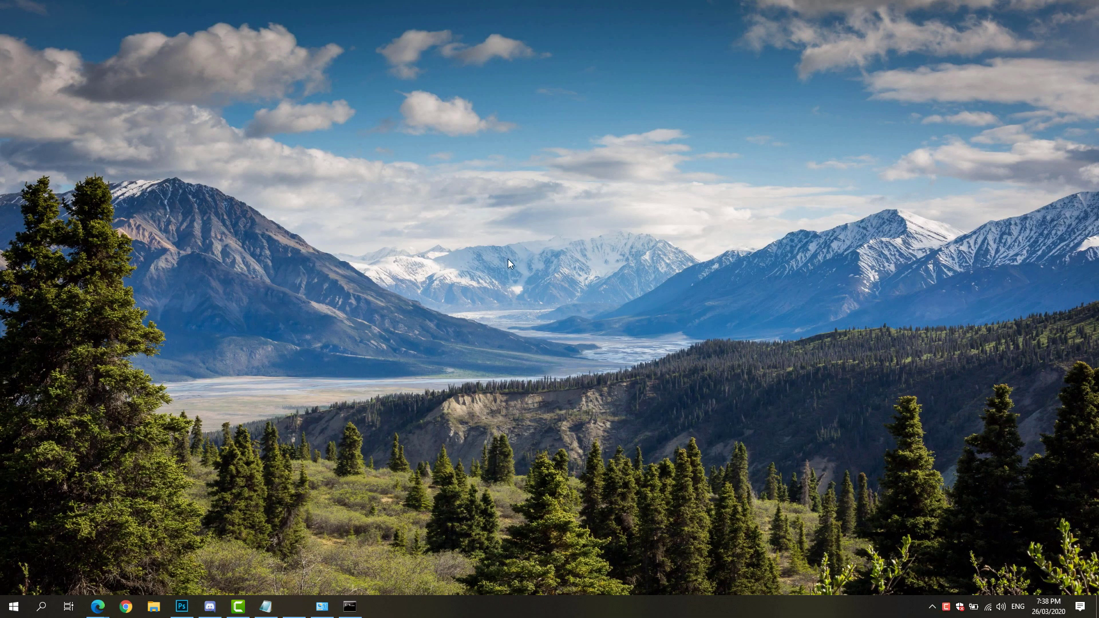
# Restore Stardew Valley and reach the co-op Join LAN Game IP entry screen
pyautogui.click(296, 606)
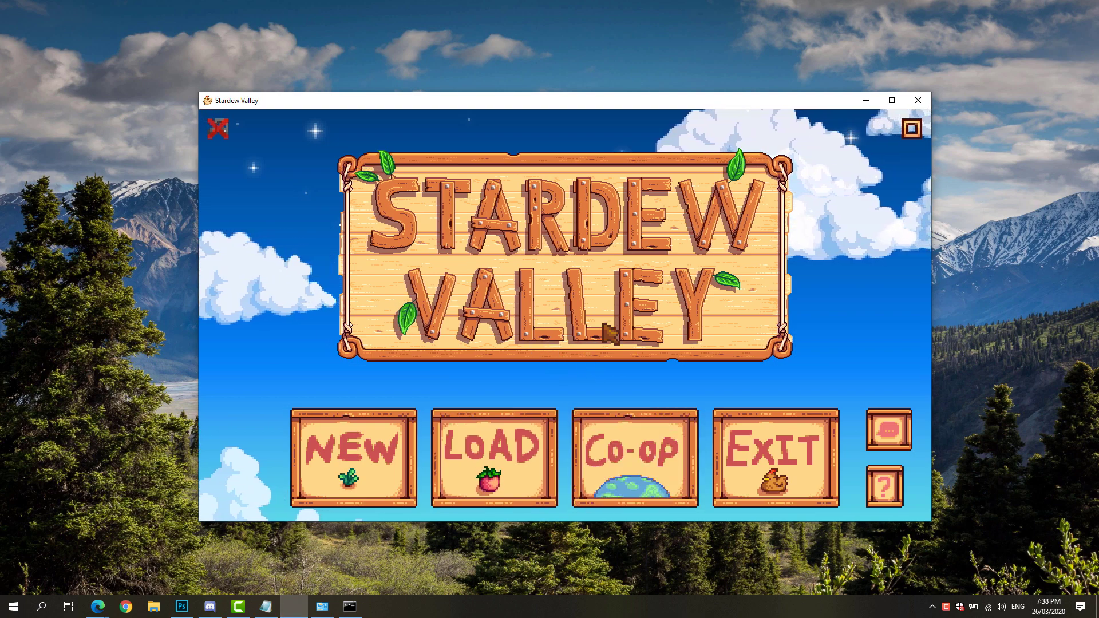
pyautogui.click(636, 455)
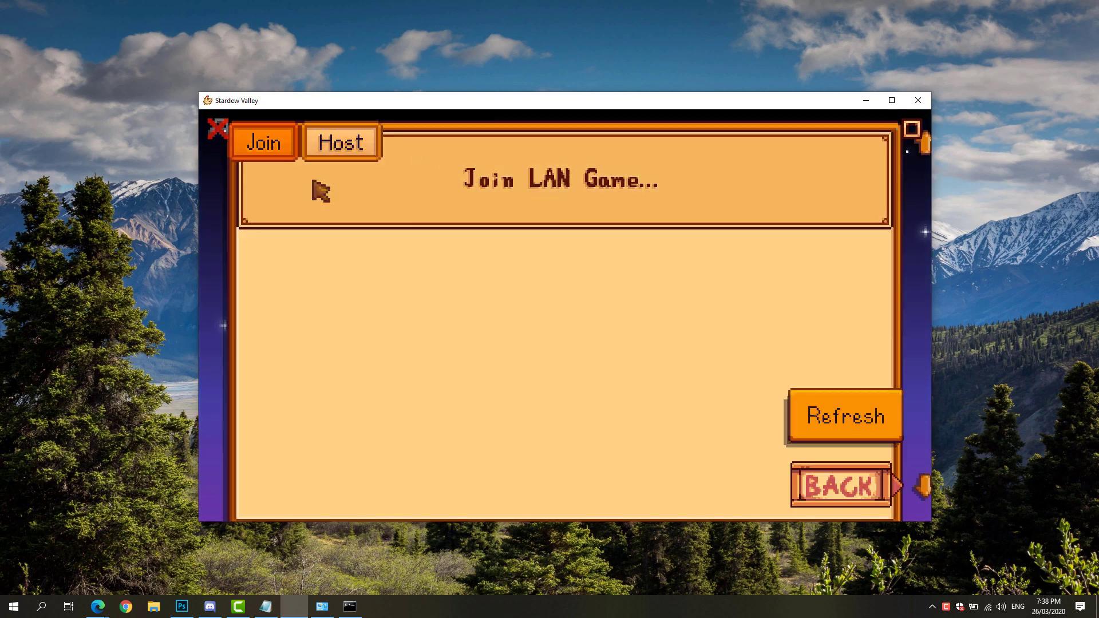
pyautogui.click(338, 152)
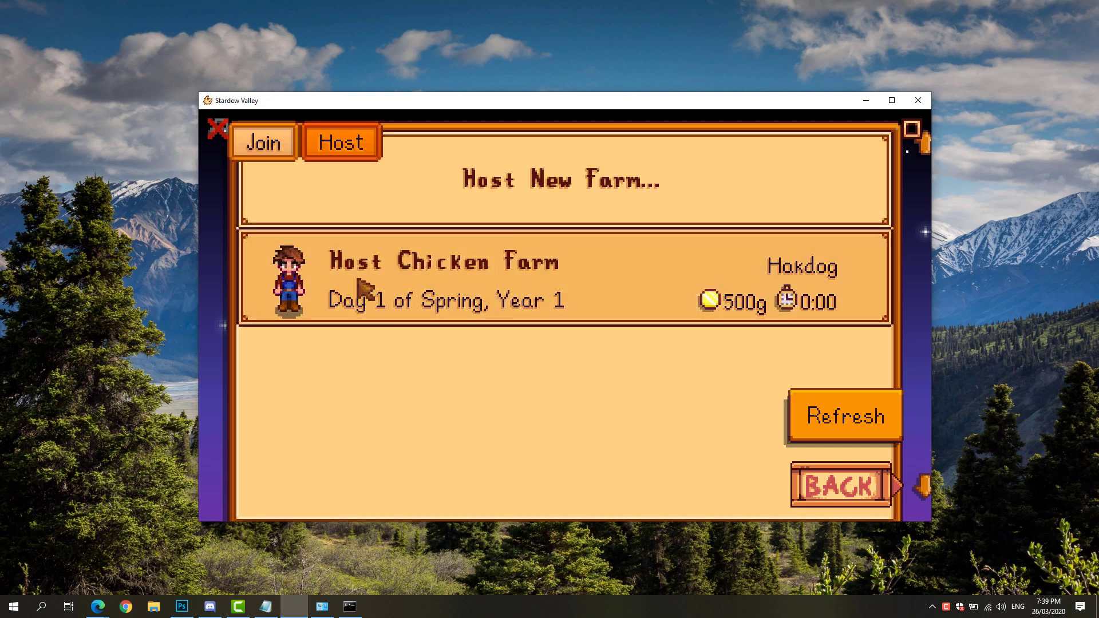
pyautogui.click(269, 146)
pyautogui.click(508, 189)
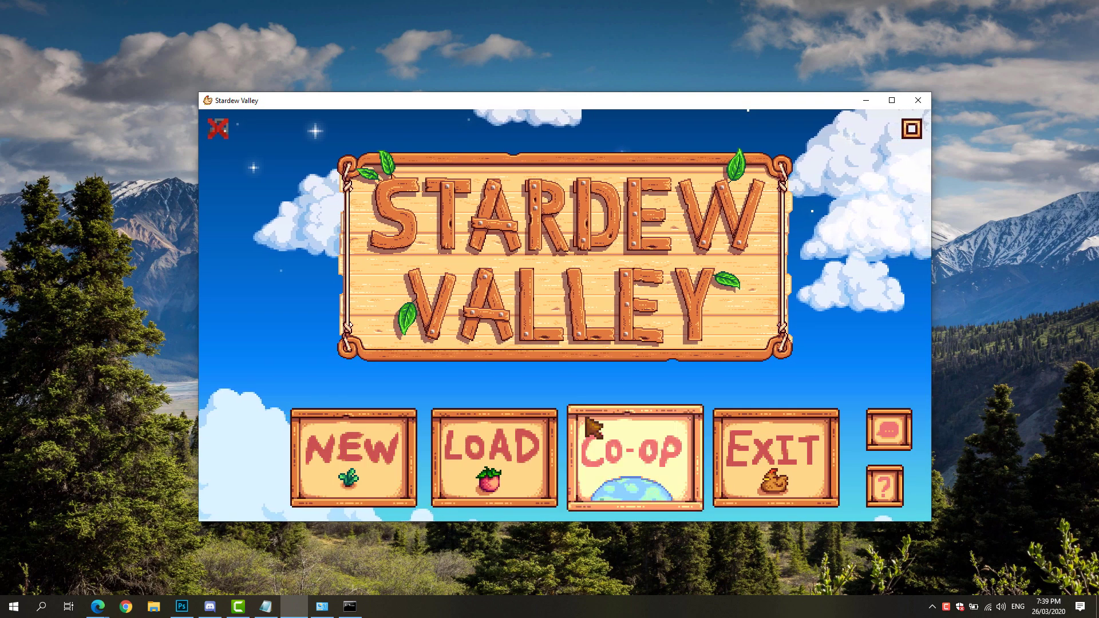
pyautogui.click(635, 455)
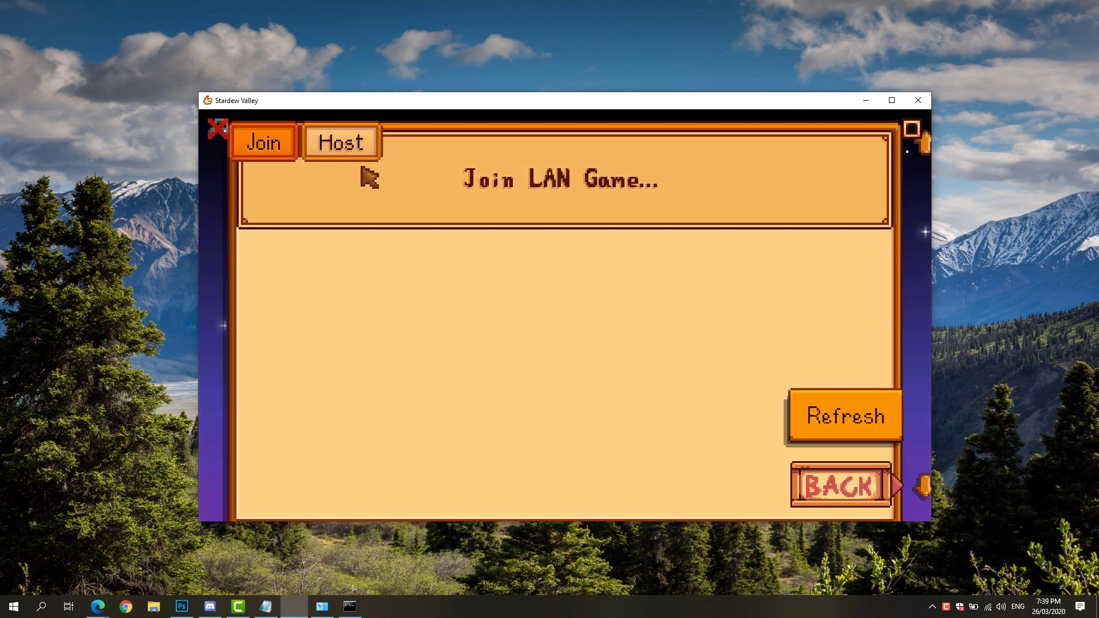
pyautogui.click(470, 188)
# Copy the ZeroTier IPv4 address from the ipconfig listing into the Join LAN Game field and go back
pyautogui.click(350, 607)
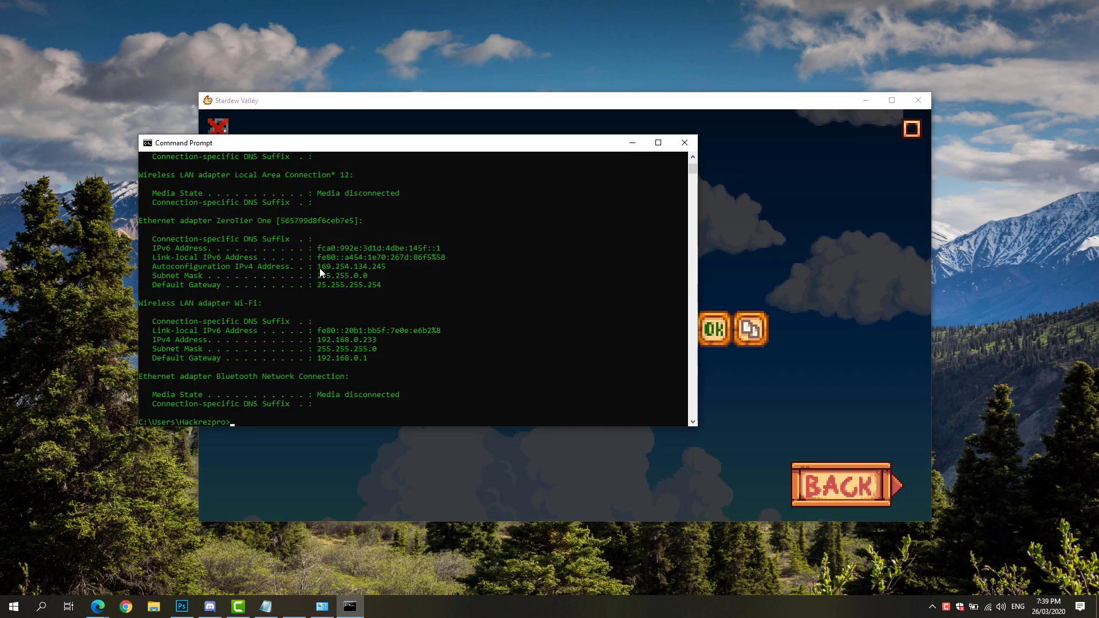
pyautogui.moveTo(319, 267); pyautogui.dragTo(384, 269)
pyautogui.click(631, 144)
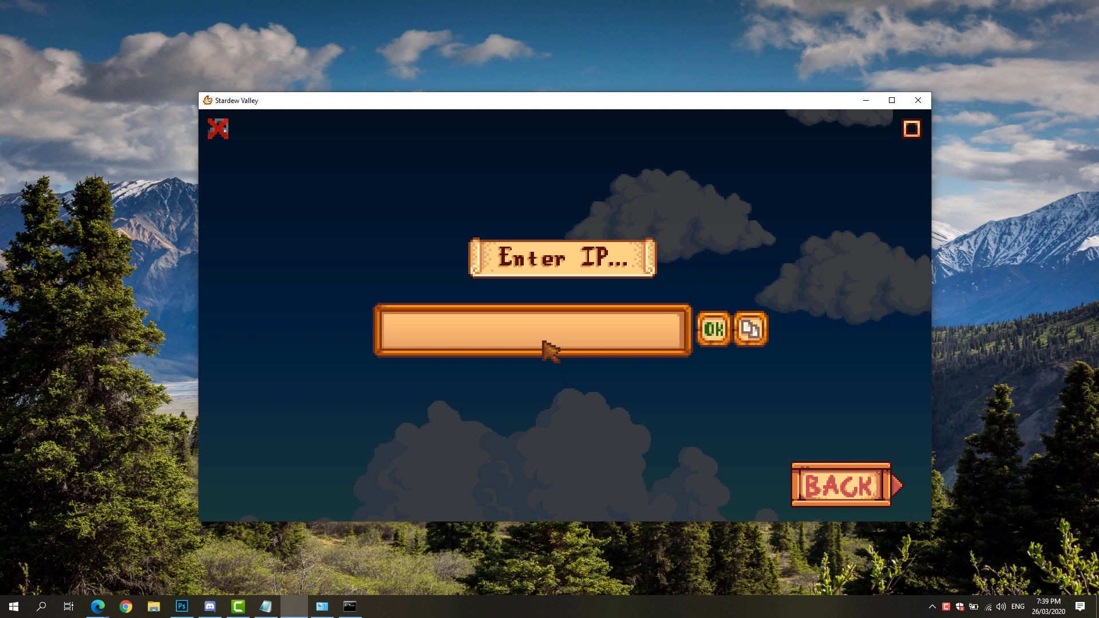
pyautogui.hotkey('ctrl', 'v')
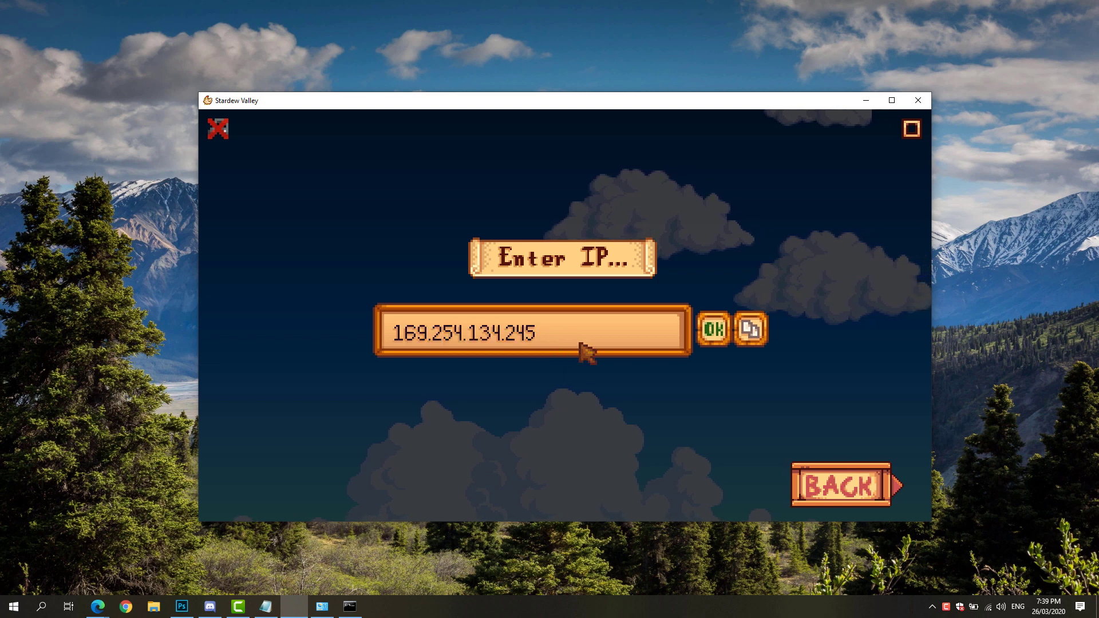
pyautogui.click(837, 483)
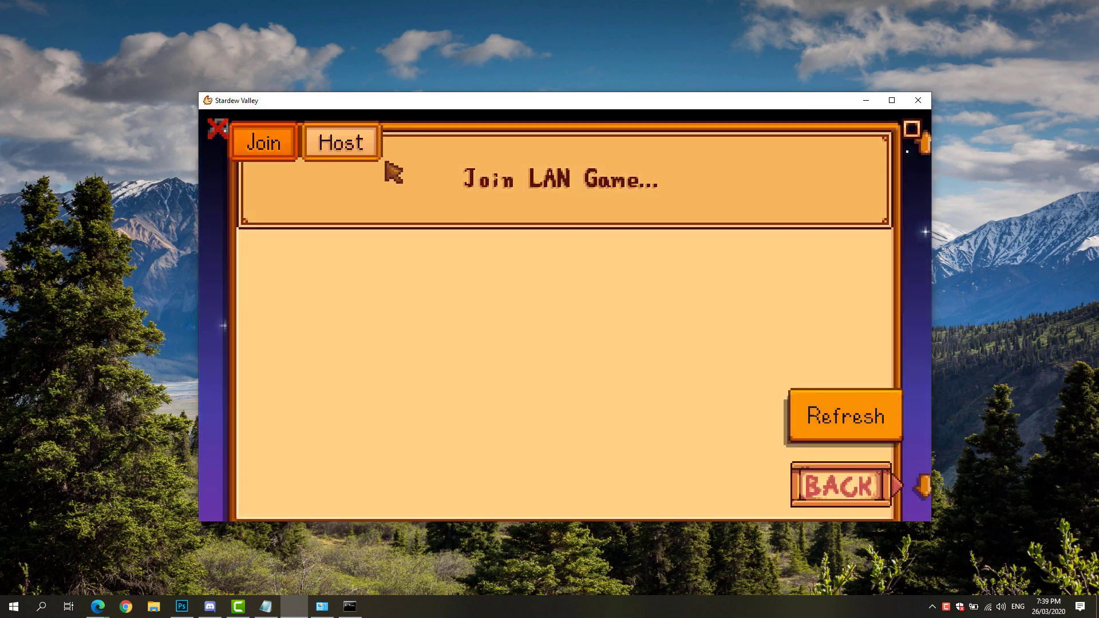
# Host the Chicken Farm co-op save and walk the character out of the farmhouse
pyautogui.click(353, 144)
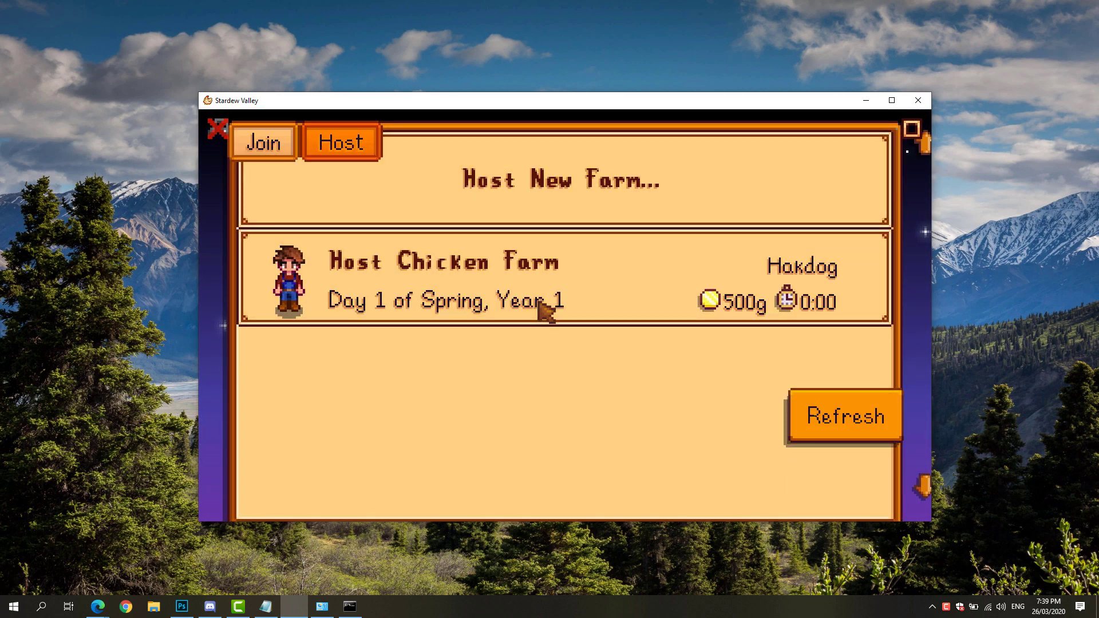
pyautogui.click(543, 309)
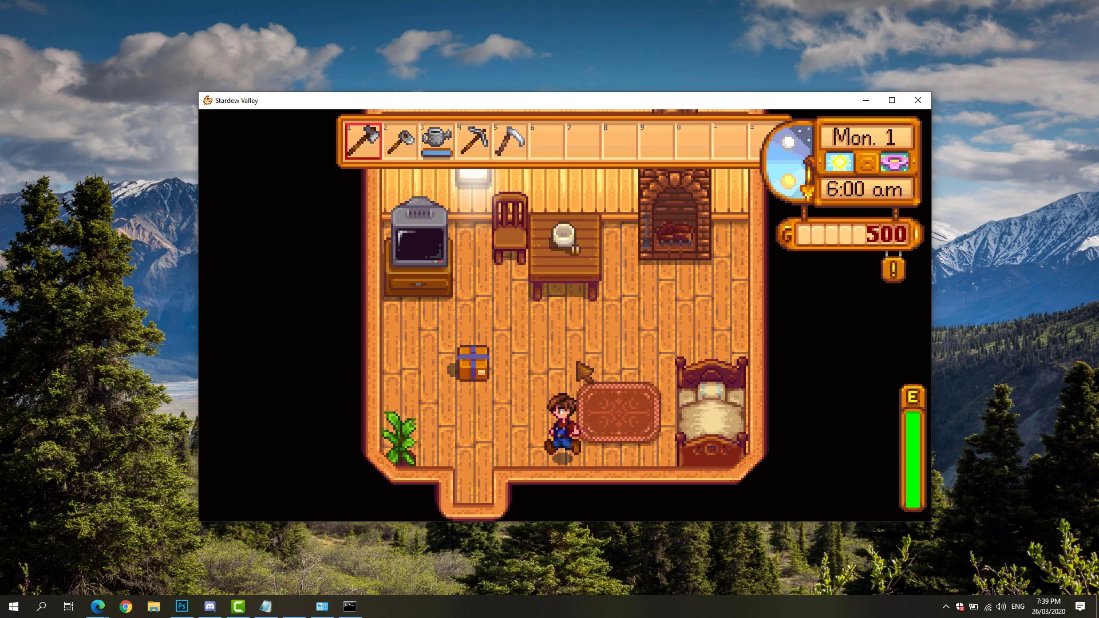
pyautogui.press('s')
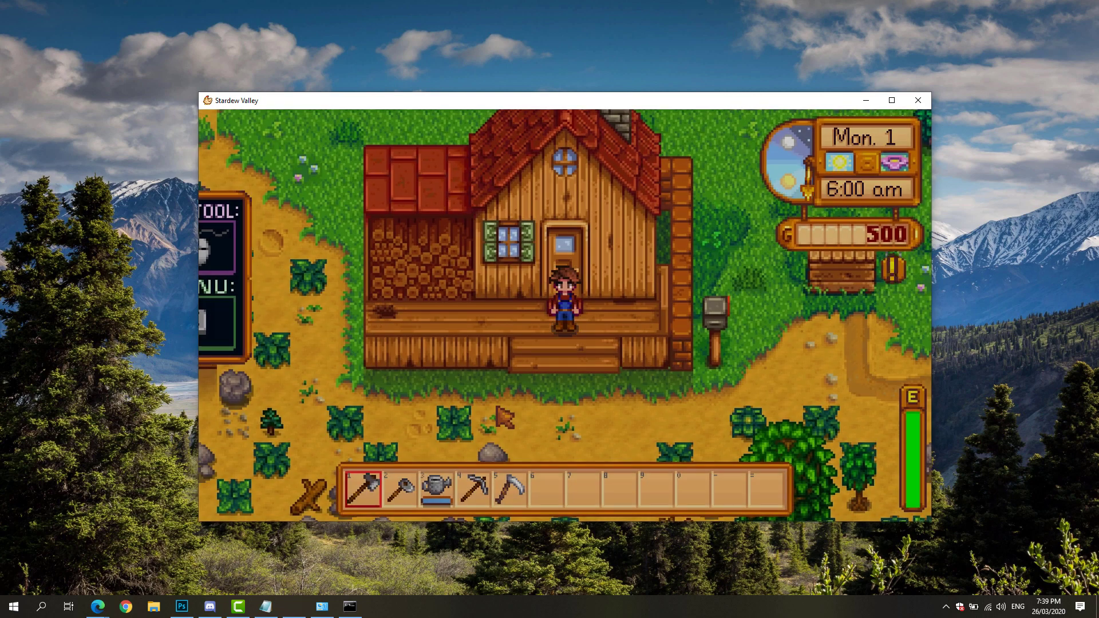
pyautogui.press('s')
pyautogui.press('a')
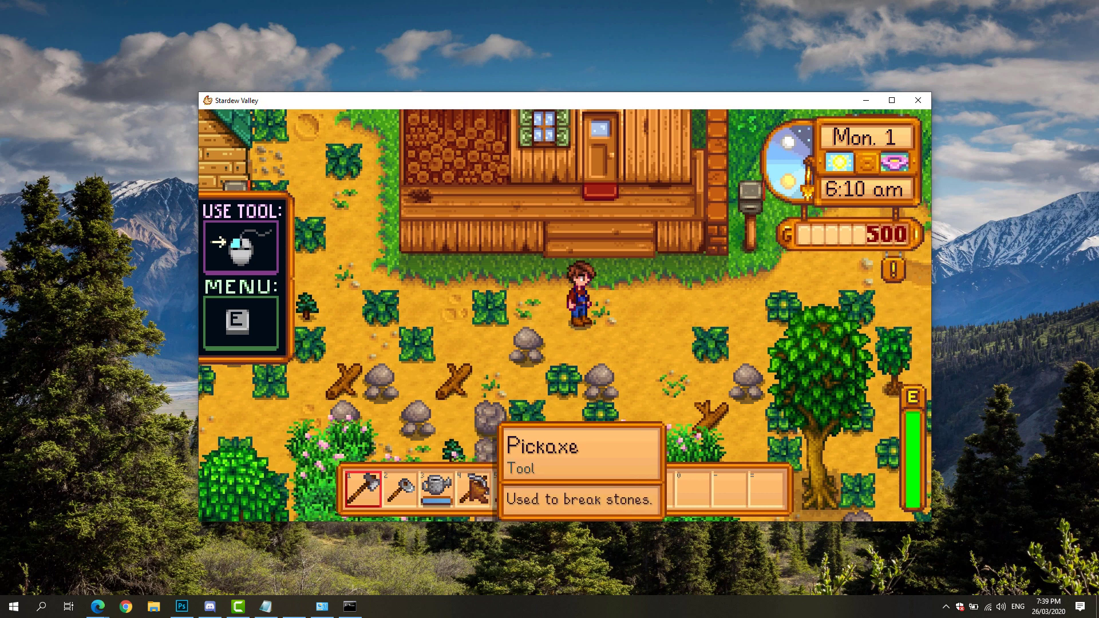
# Equip the pickaxe and clear weeds and rocks below the farmhouse, gathering Mixed Seeds and Stone
pyautogui.click(472, 489)
pyautogui.click(575, 309)
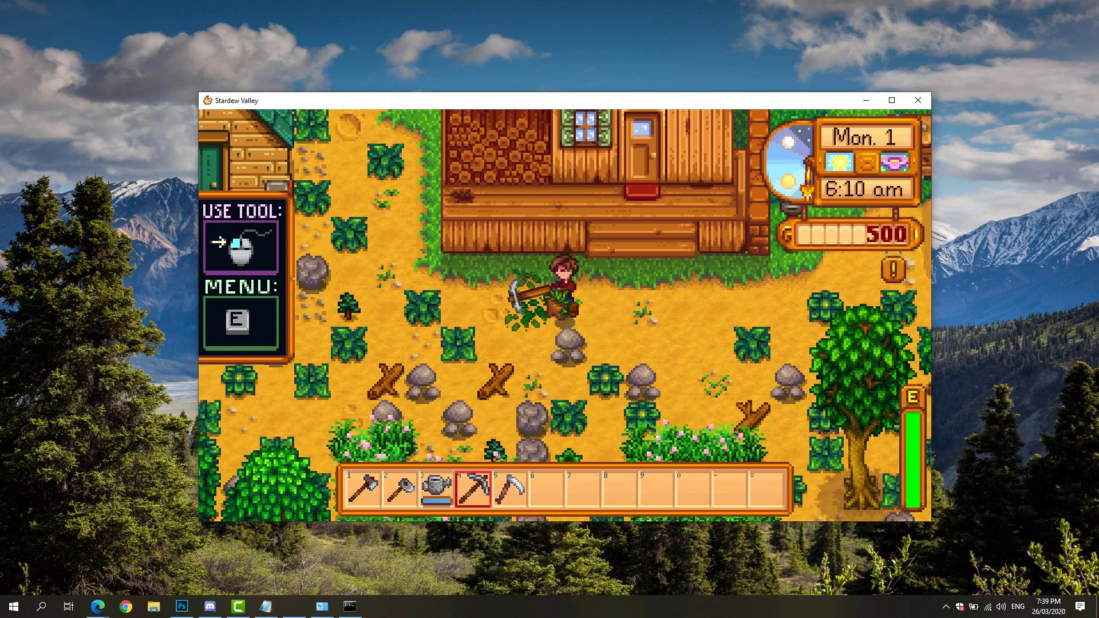
pyautogui.press('s')
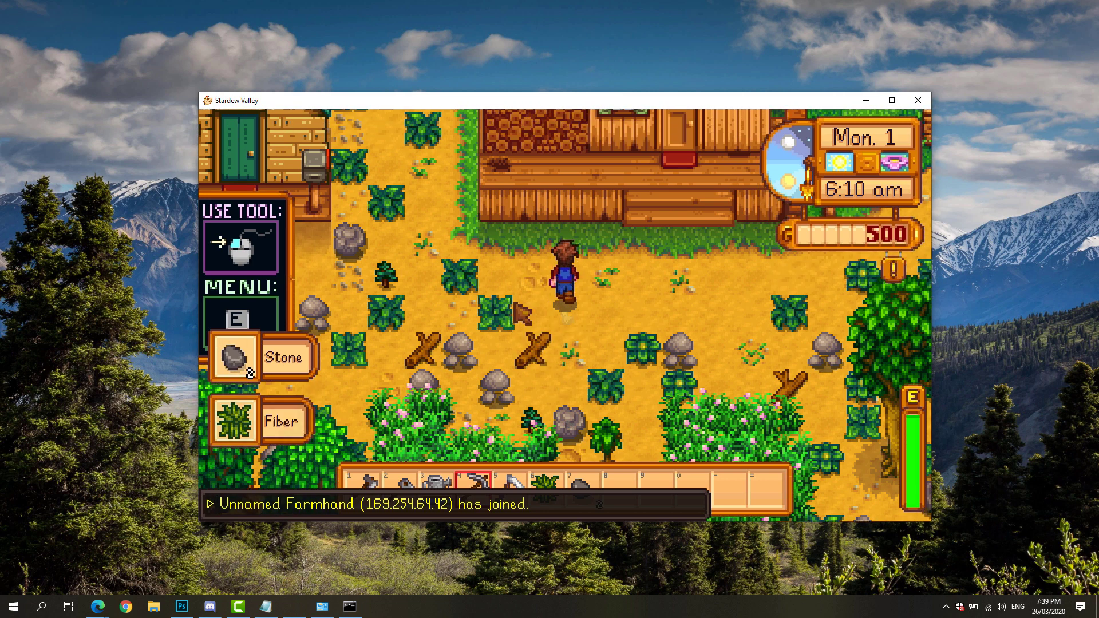
pyautogui.press('w')
pyautogui.press('a')
pyautogui.click(537, 309)
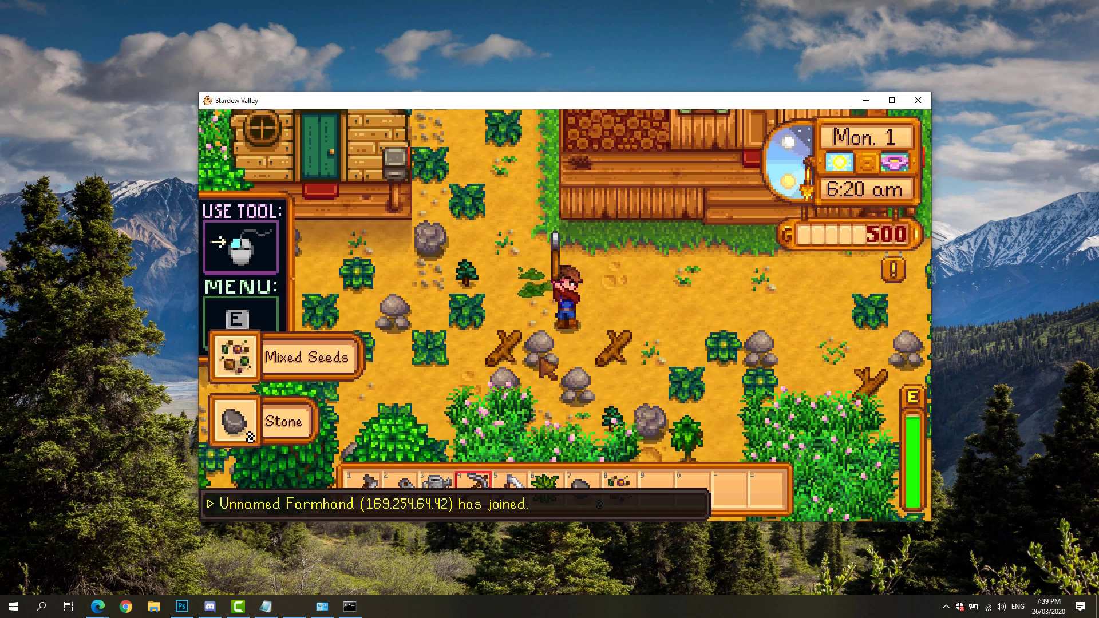
pyautogui.click(546, 367)
pyautogui.press('s')
pyautogui.press('s')
pyautogui.press('a')
pyautogui.press('c')
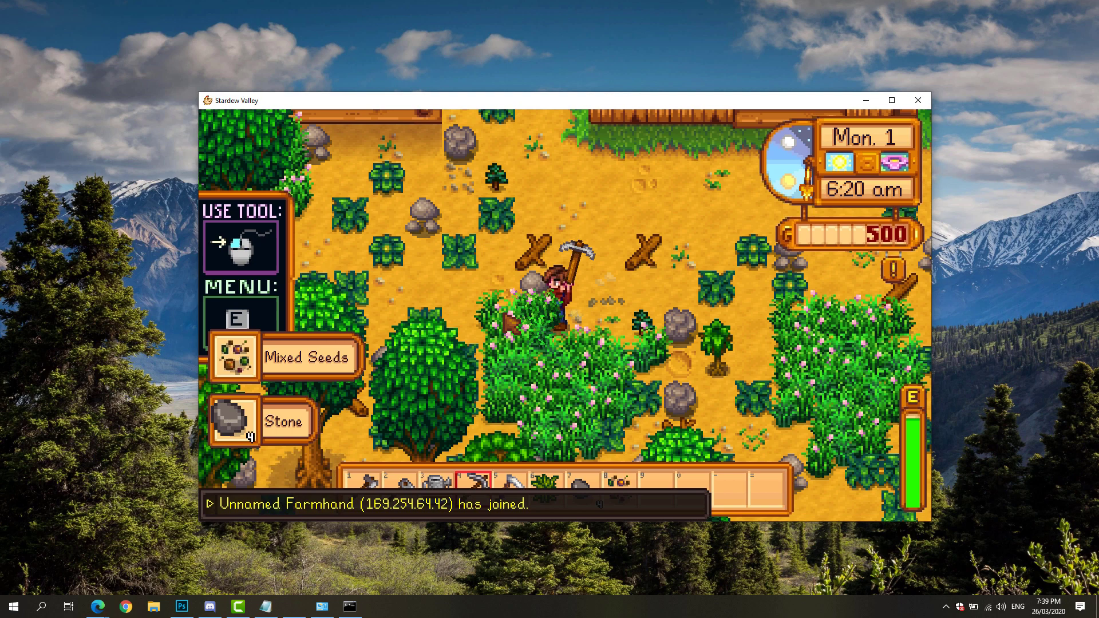
pyautogui.press('w')
pyautogui.press('d')
pyautogui.click(536, 302)
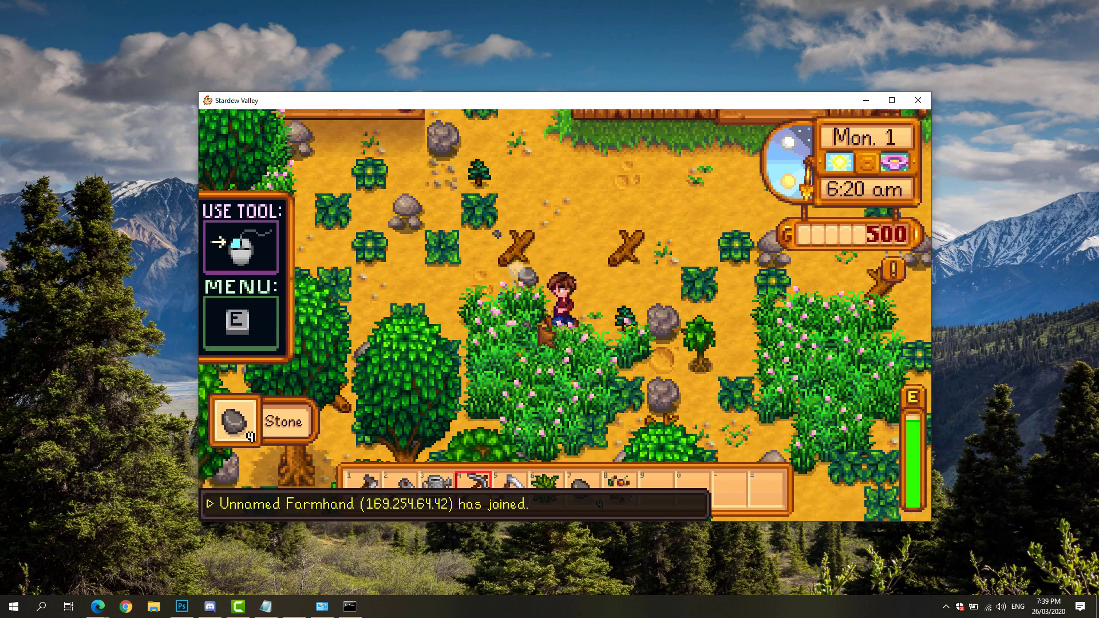
# Keep breaking weeds and stones around the farmhouse to collect more Stone and Fiber
pyautogui.press('w')
pyautogui.press('a')
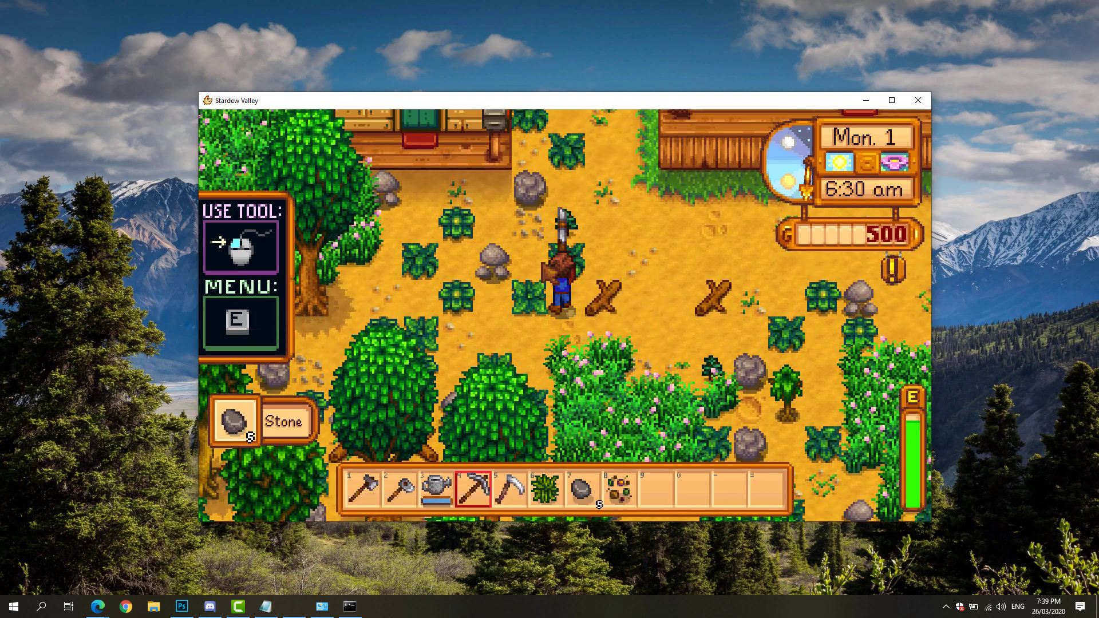
pyautogui.press('w')
pyautogui.press('a')
pyautogui.press('c')
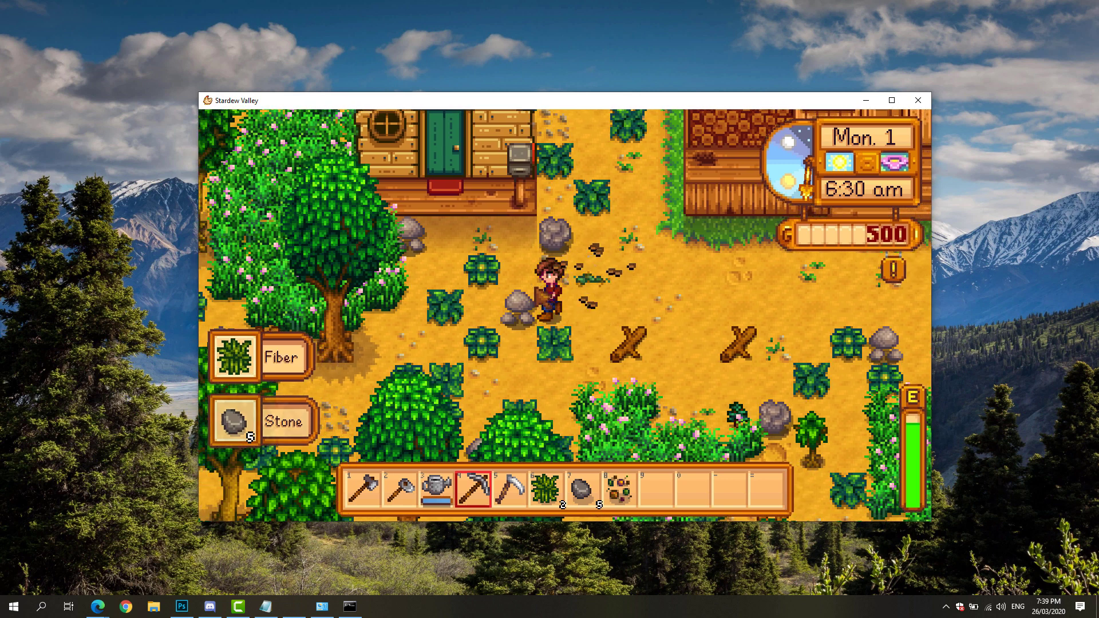
pyautogui.press('c')
pyautogui.press('w')
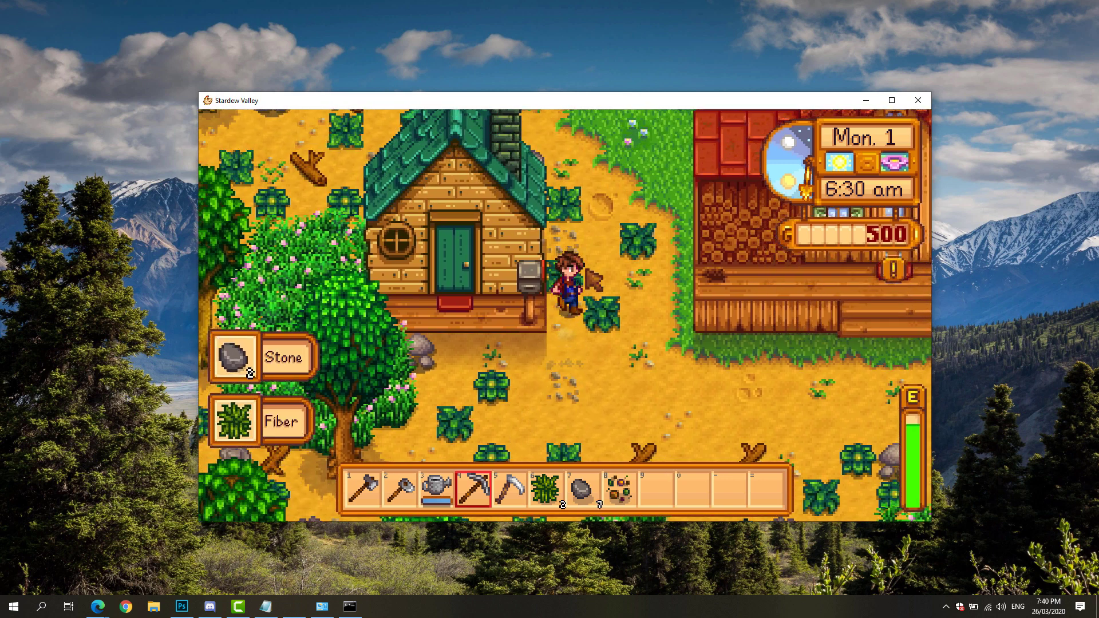
pyautogui.press('c')
pyautogui.press('s')
pyautogui.press('a')
pyautogui.press('c')
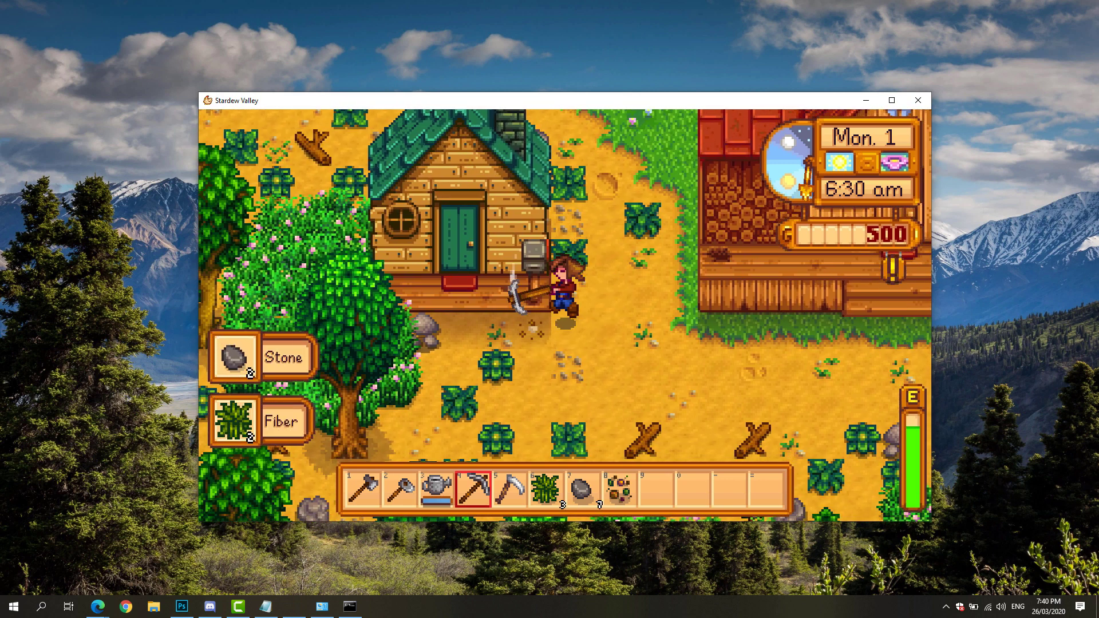
pyautogui.press('s')
pyautogui.press('a')
pyautogui.press('c')
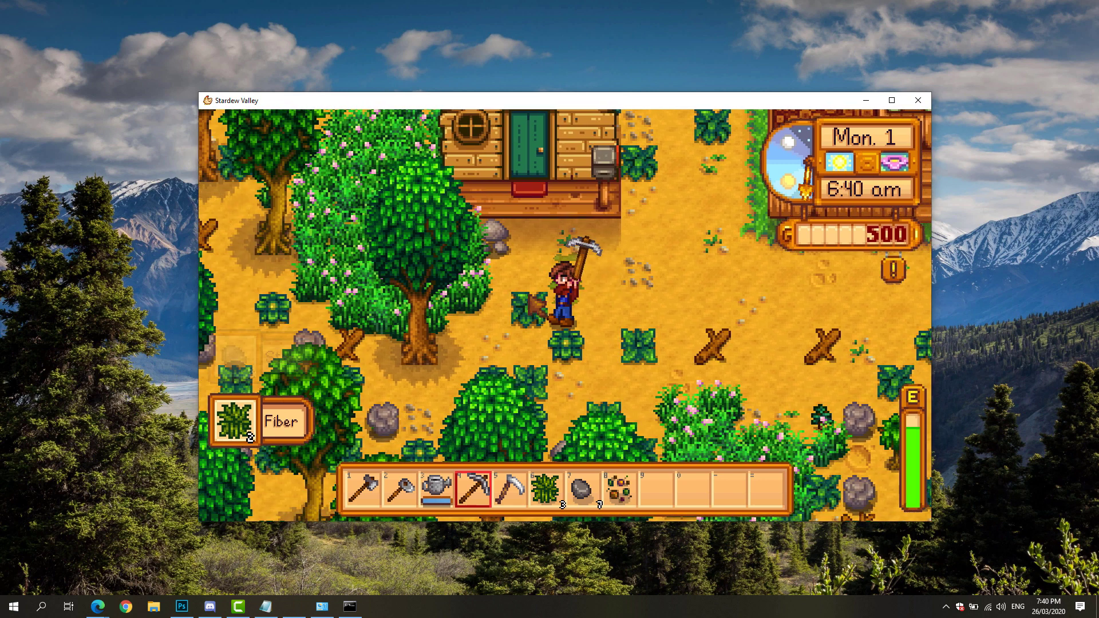
pyautogui.press('s')
pyautogui.press('d')
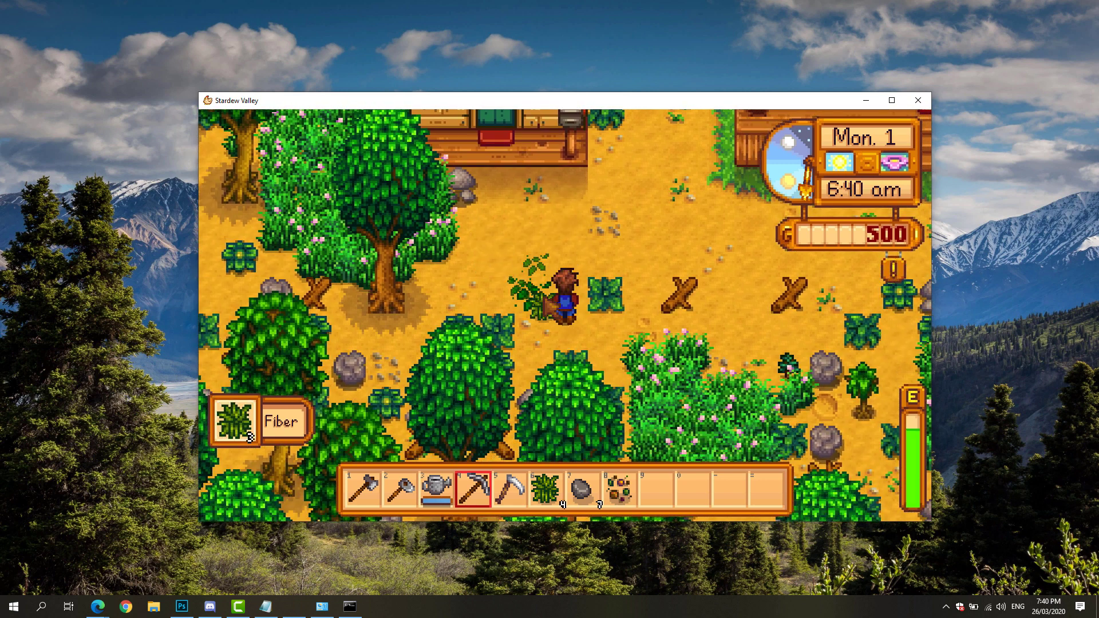